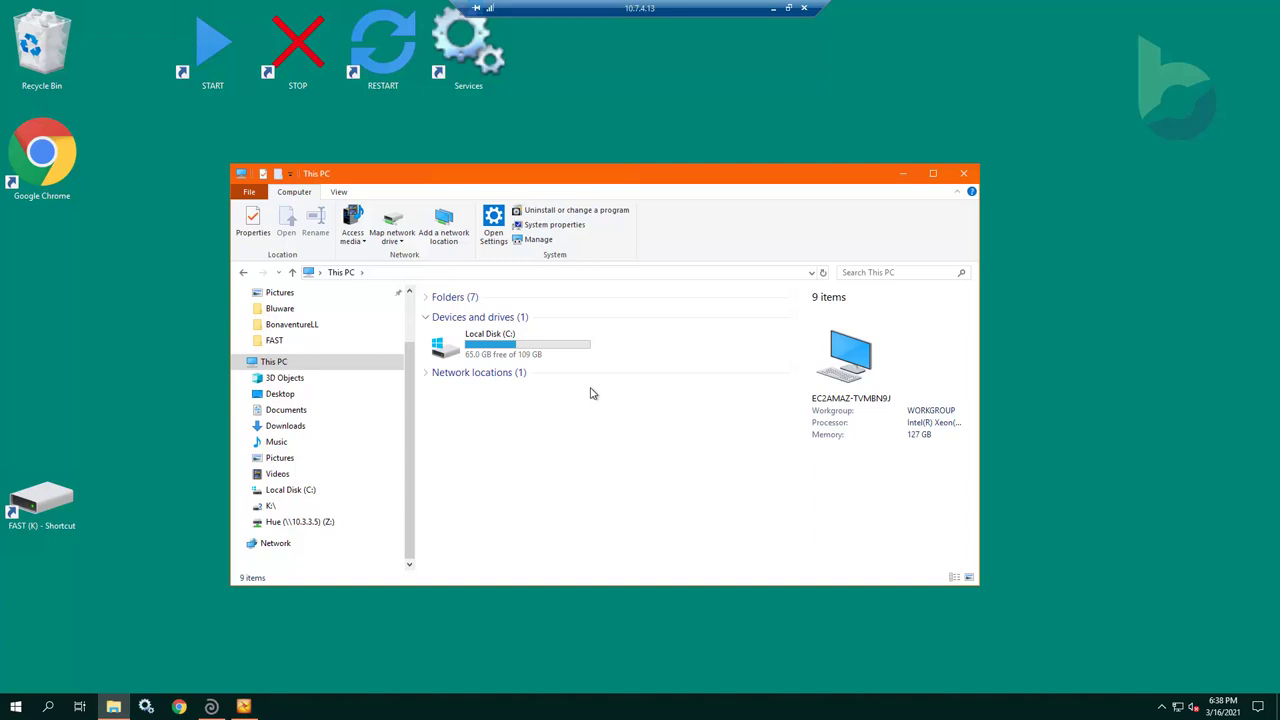
# Launch the START shortcut so the FAST (K:) drive mounts, then bring up Chrome.
pyautogui.doubleClick(201, 48)
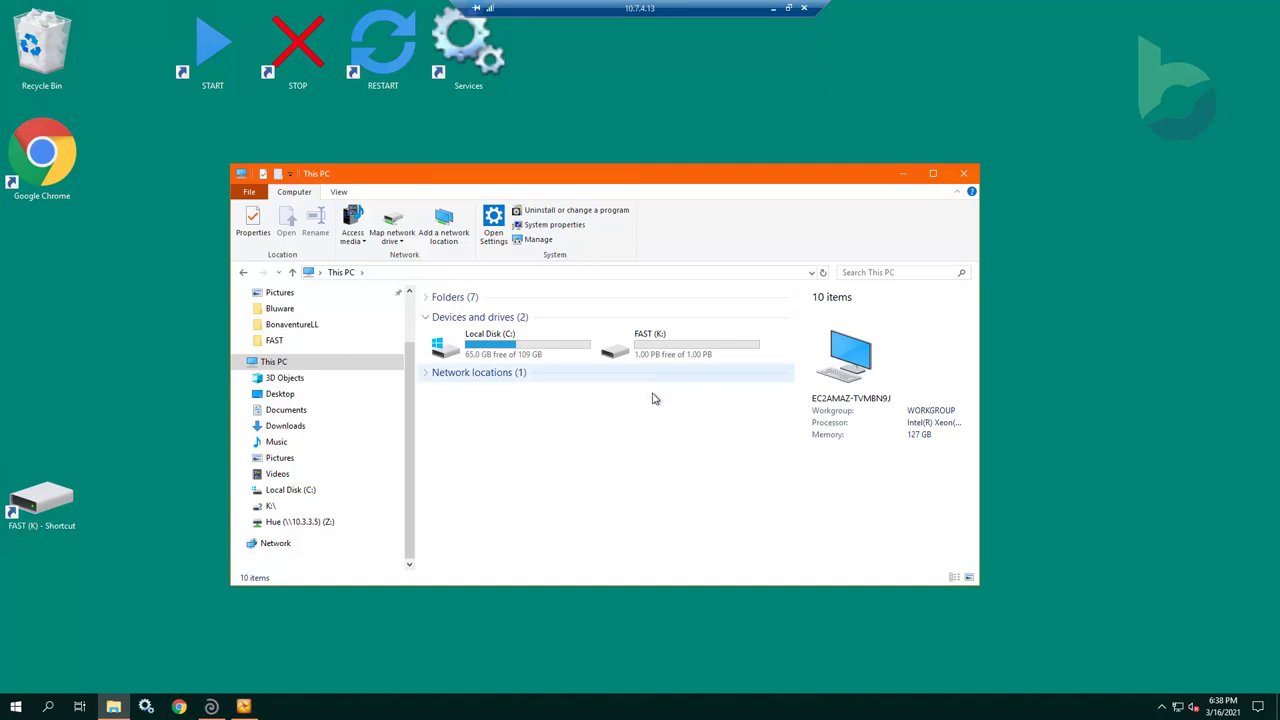
pyautogui.click(179, 706)
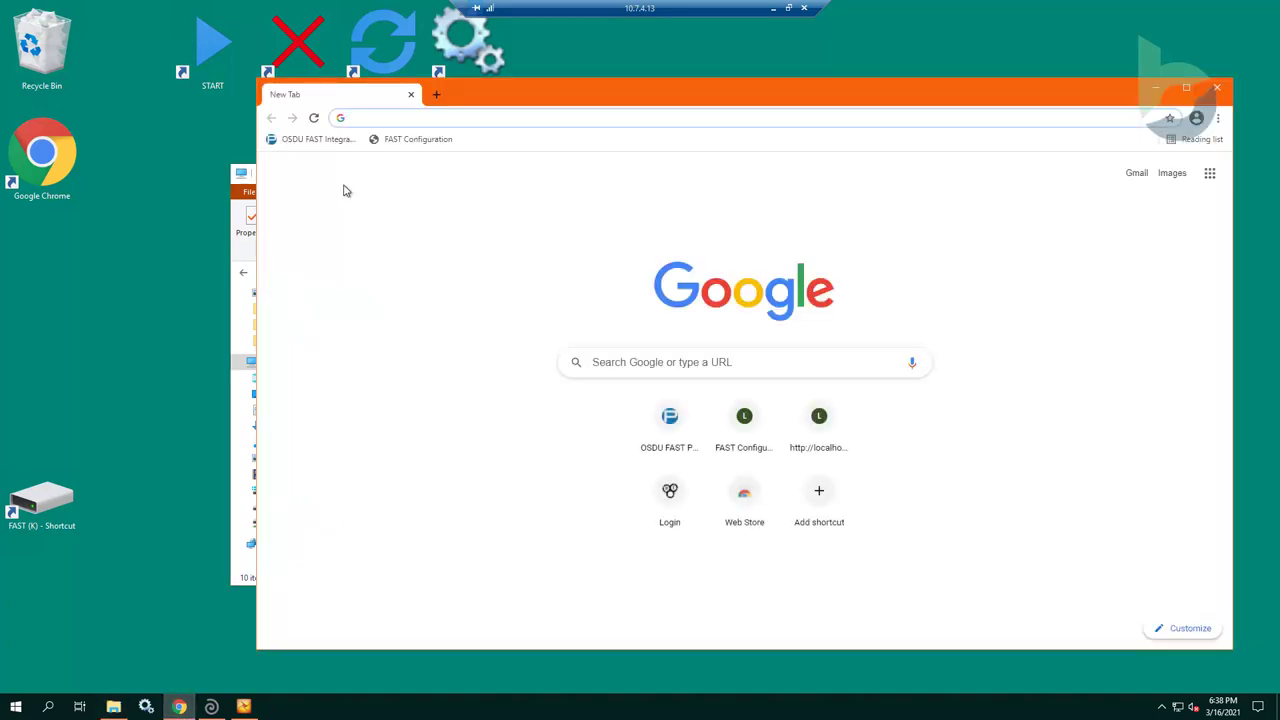
# In OSDU FAST Integration, mount the full Bonaventure LL survey as Petrel ZGY named 'Bonaventure'.
pyautogui.click(323, 145)
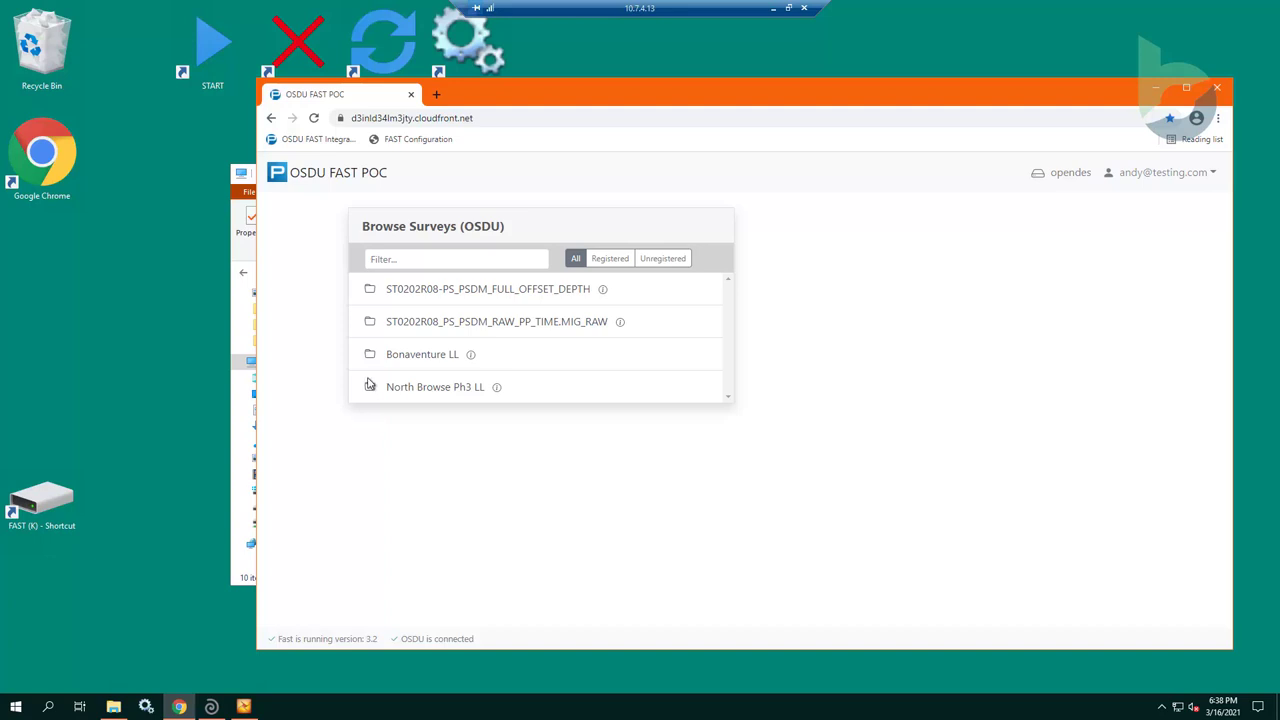
pyautogui.click(390, 358)
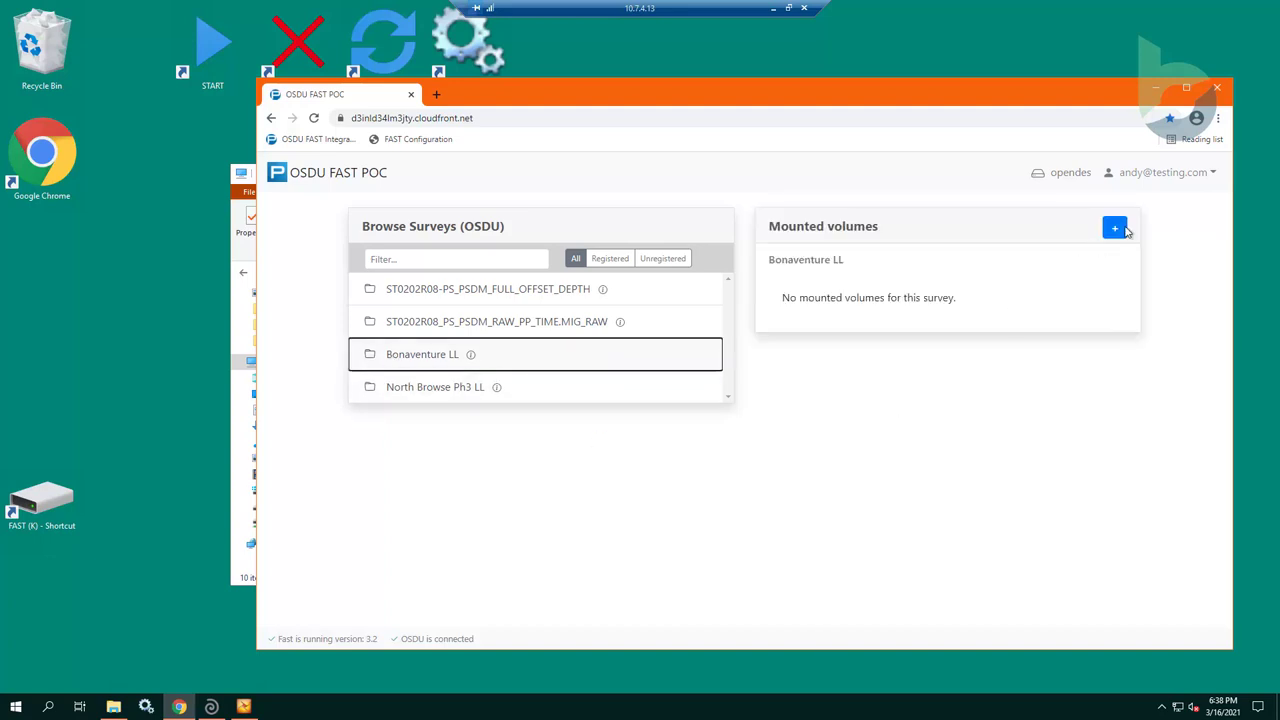
pyautogui.click(1114, 228)
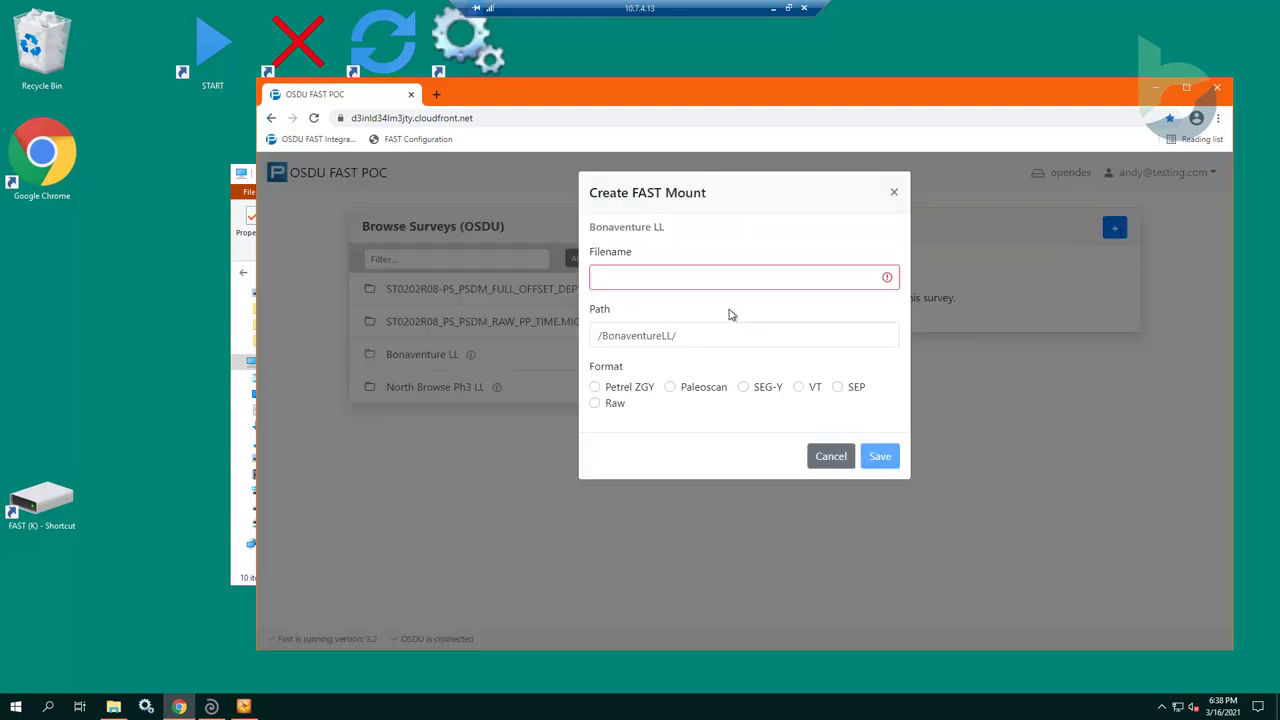
pyautogui.click(755, 280)
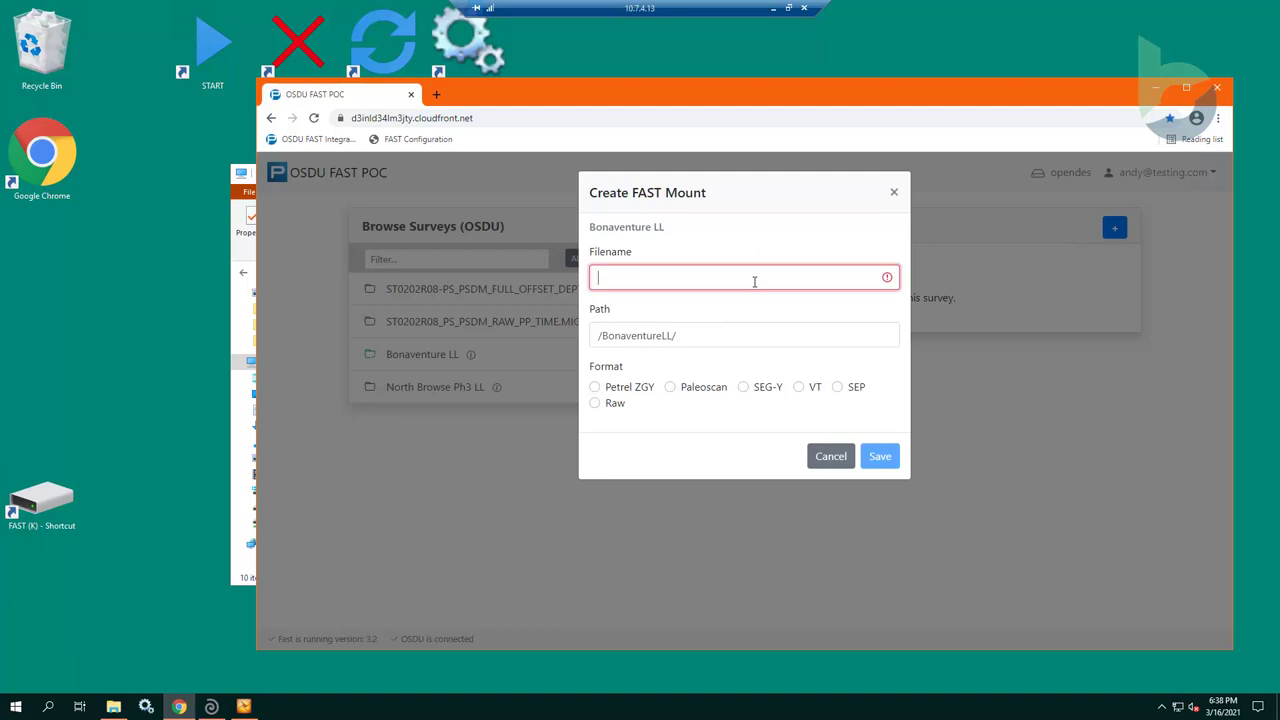
pyautogui.write('Bona')
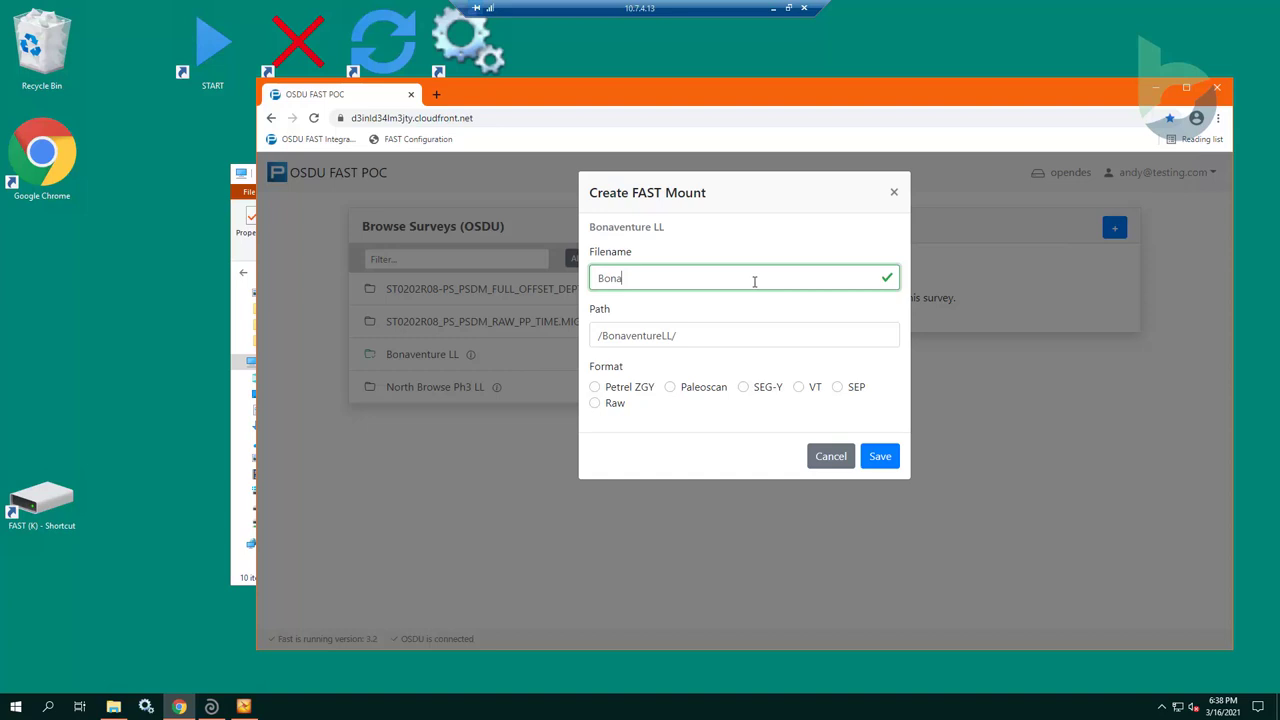
pyautogui.write('venture')
pyautogui.click(628, 394)
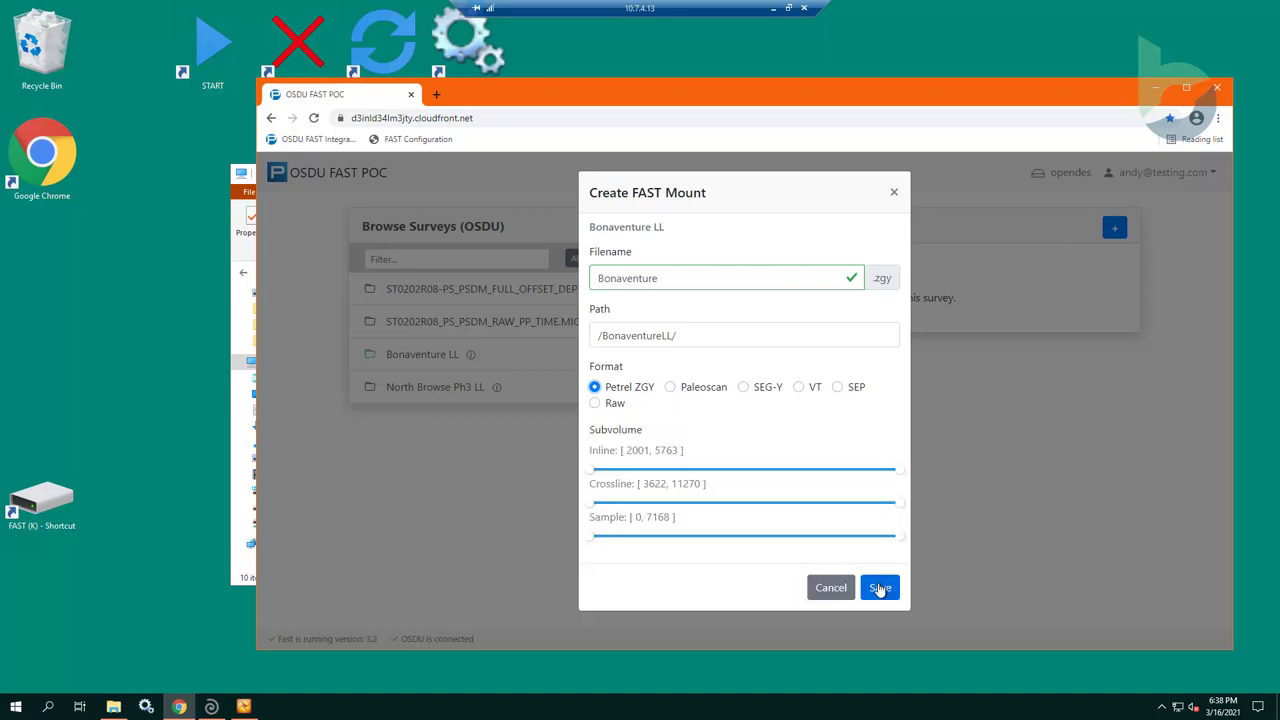
pyautogui.click(879, 589)
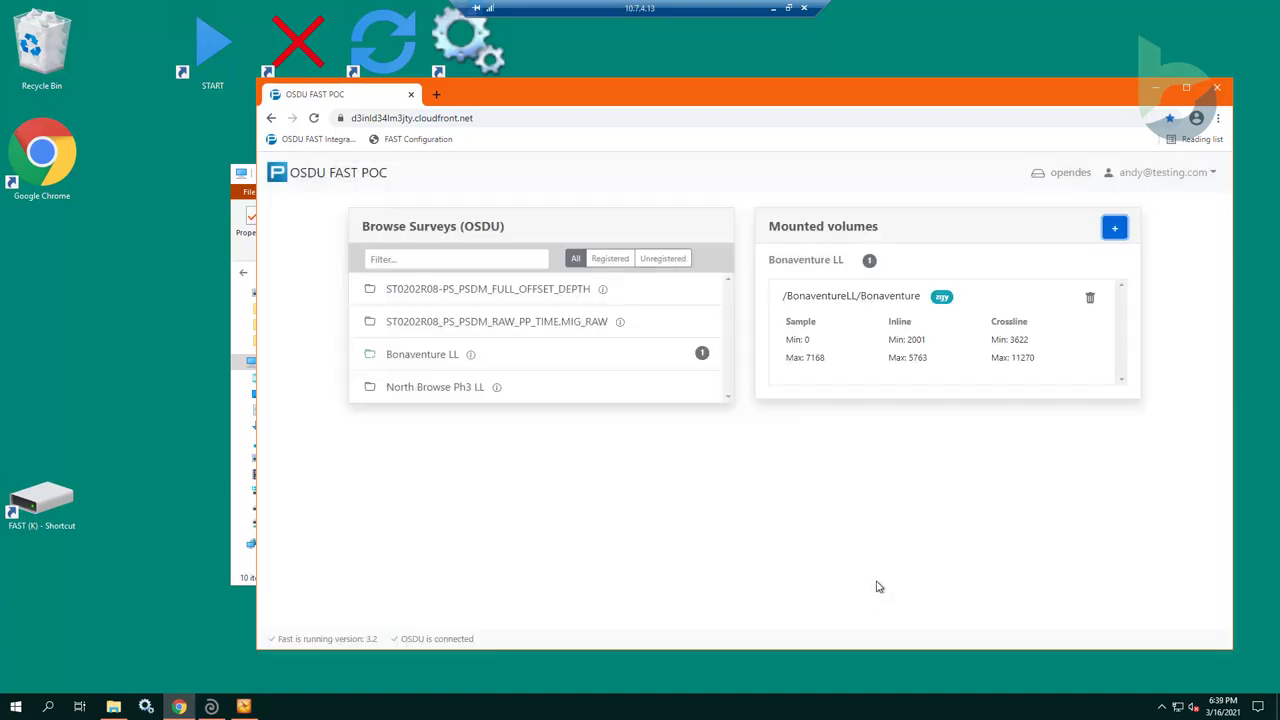
# Confirm Bonaventure.zgy (230 GB) is in FAST (K:)\BonaventureLL, then minimize File Explorer.
pyautogui.click(113, 706)
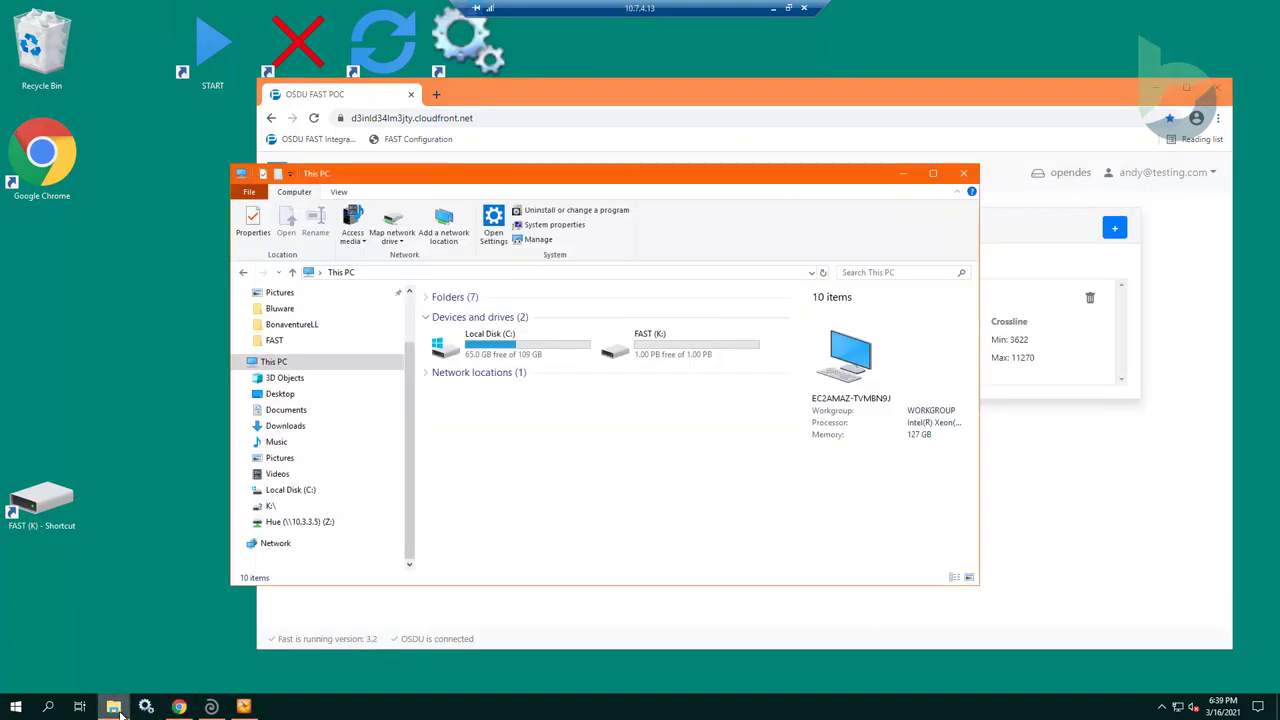
pyautogui.doubleClick(632, 346)
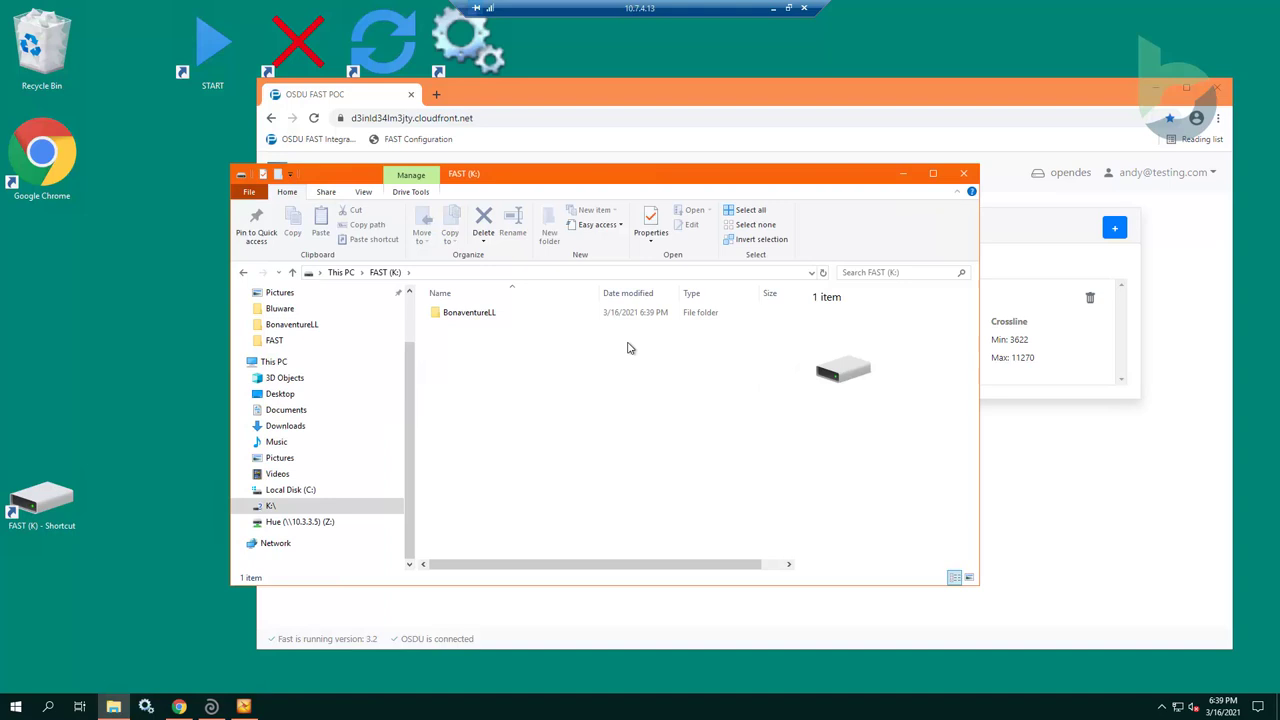
pyautogui.doubleClick(459, 316)
pyautogui.click(478, 350)
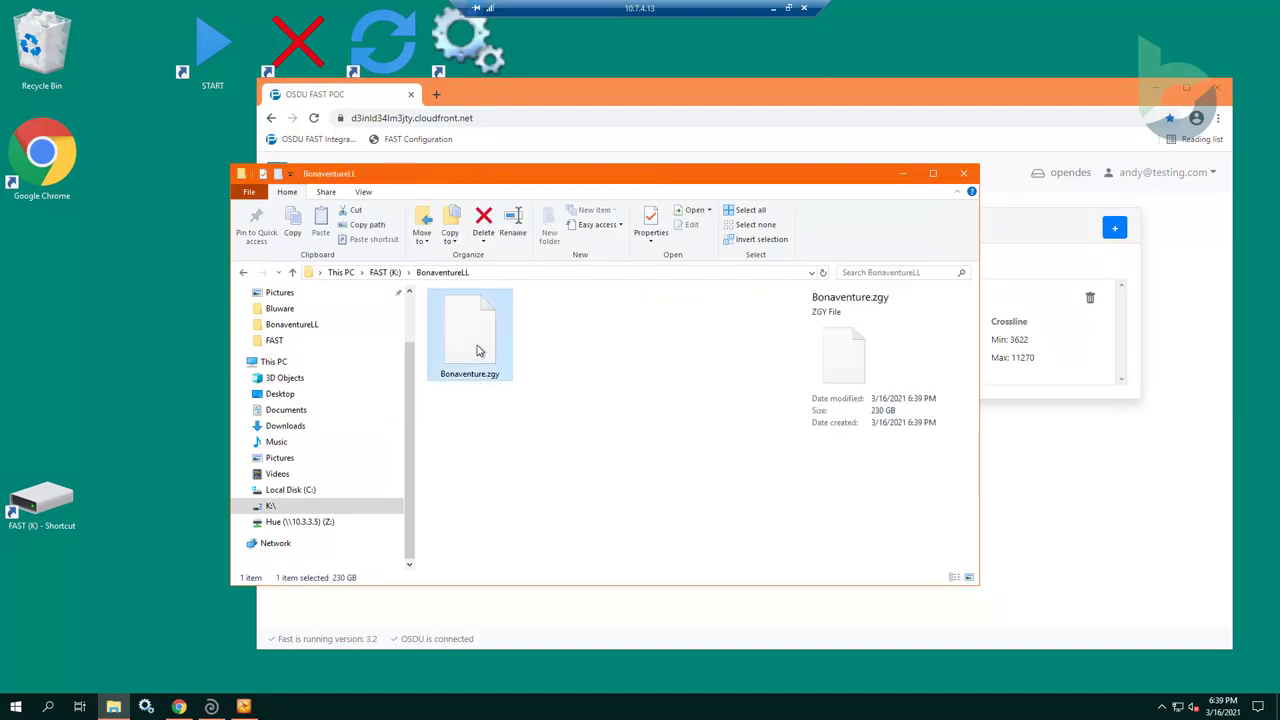
pyautogui.click(905, 176)
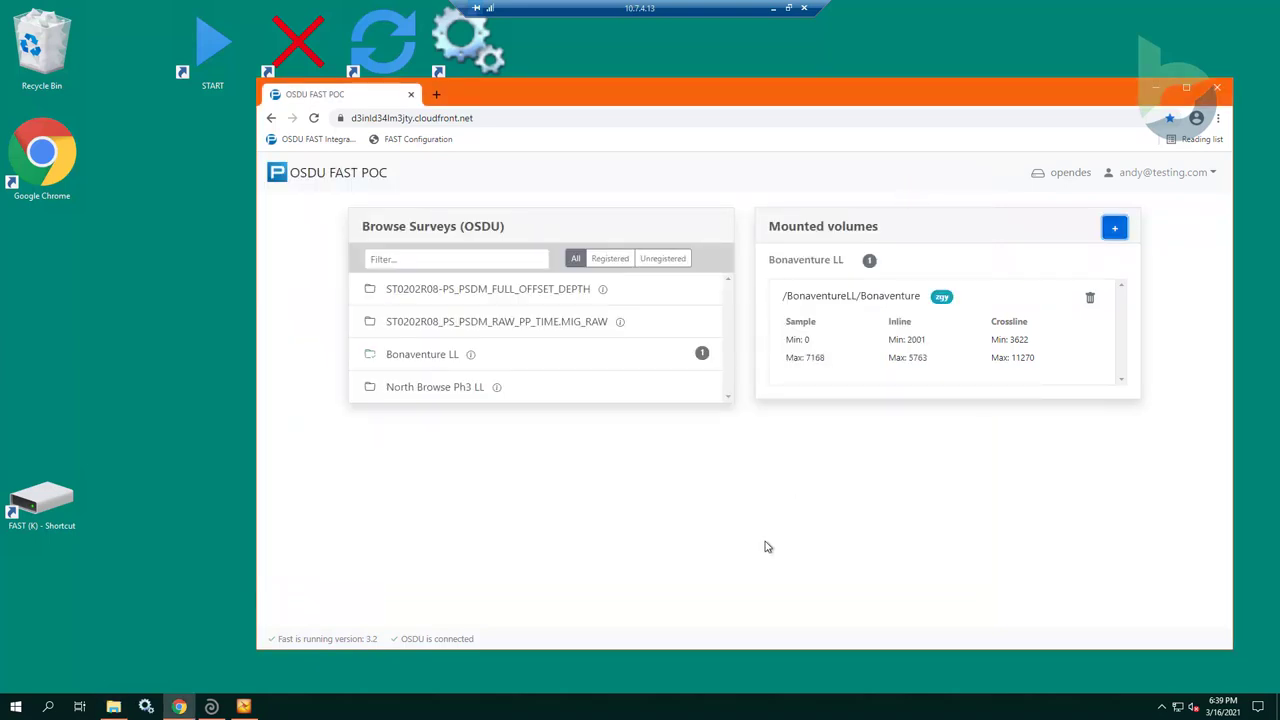
# Add a Paleoscan 'Bonaventure' mount under Bonaventure LL, linked to the pasted PaleoScan volume folder.
pyautogui.click(435, 366)
pyautogui.click(1114, 228)
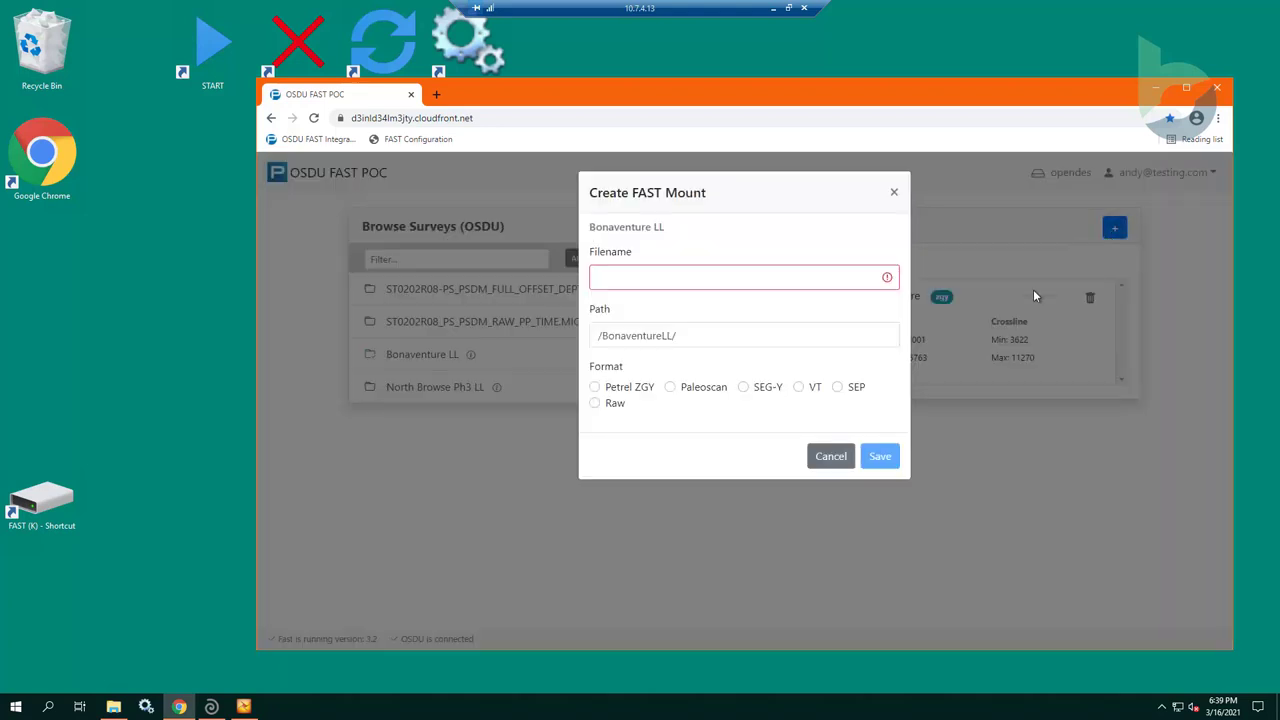
pyautogui.click(768, 275)
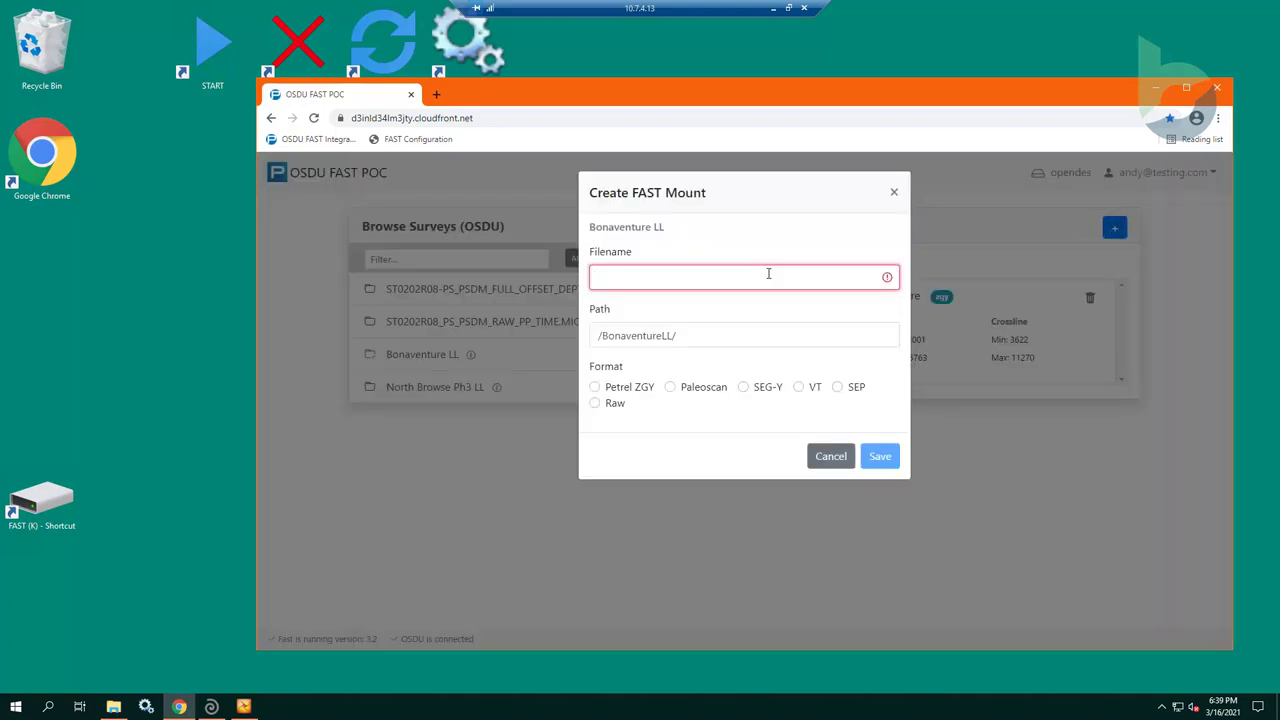
pyautogui.write('Bonaventu')
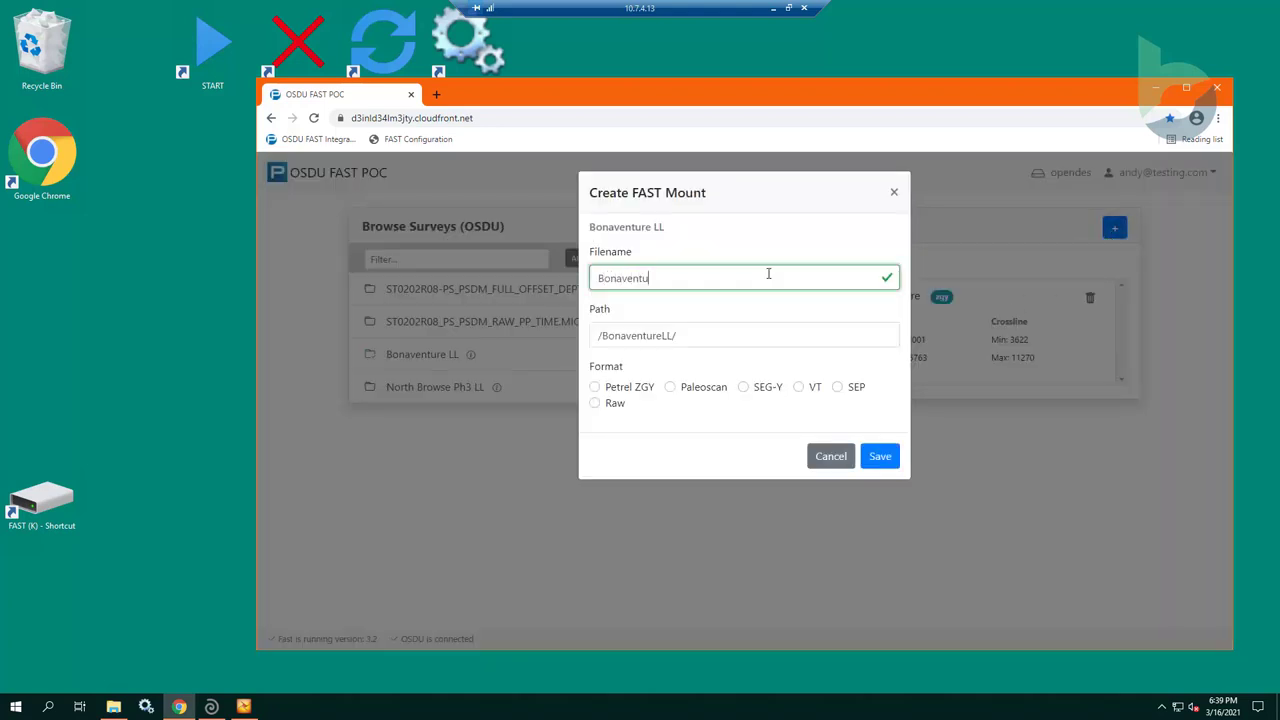
pyautogui.write('re')
pyautogui.click(687, 392)
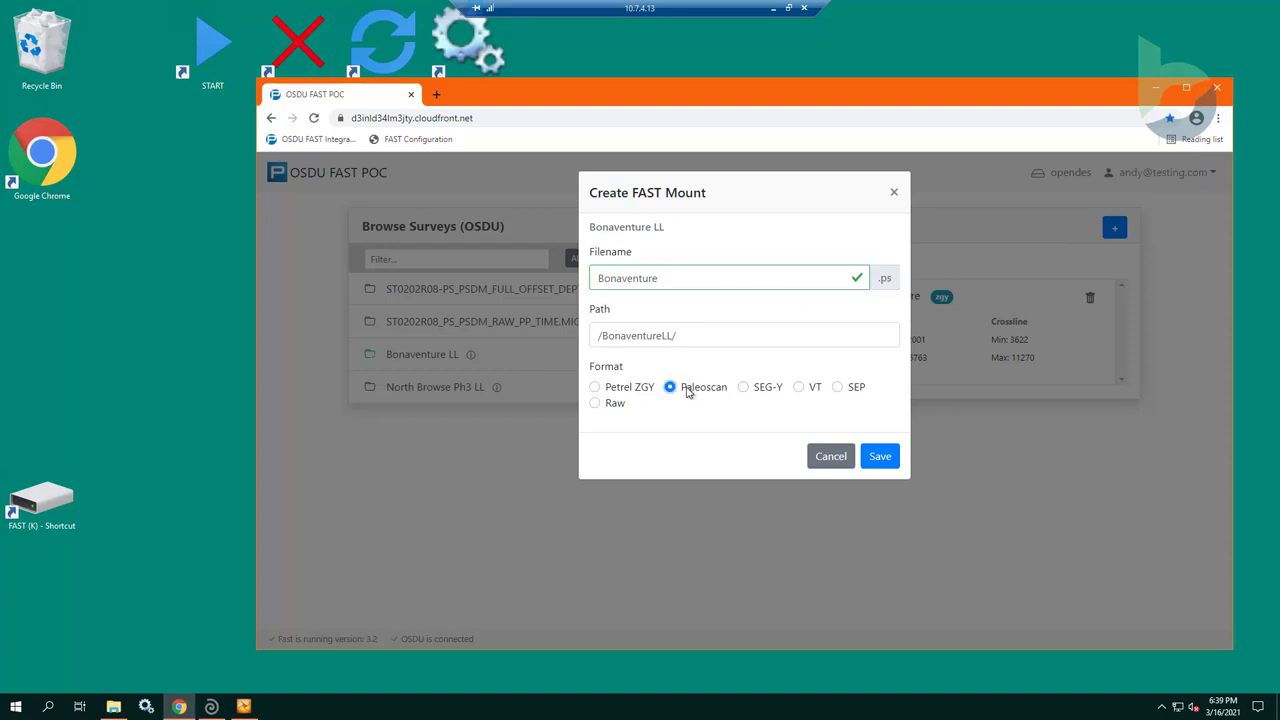
pyautogui.click(691, 457)
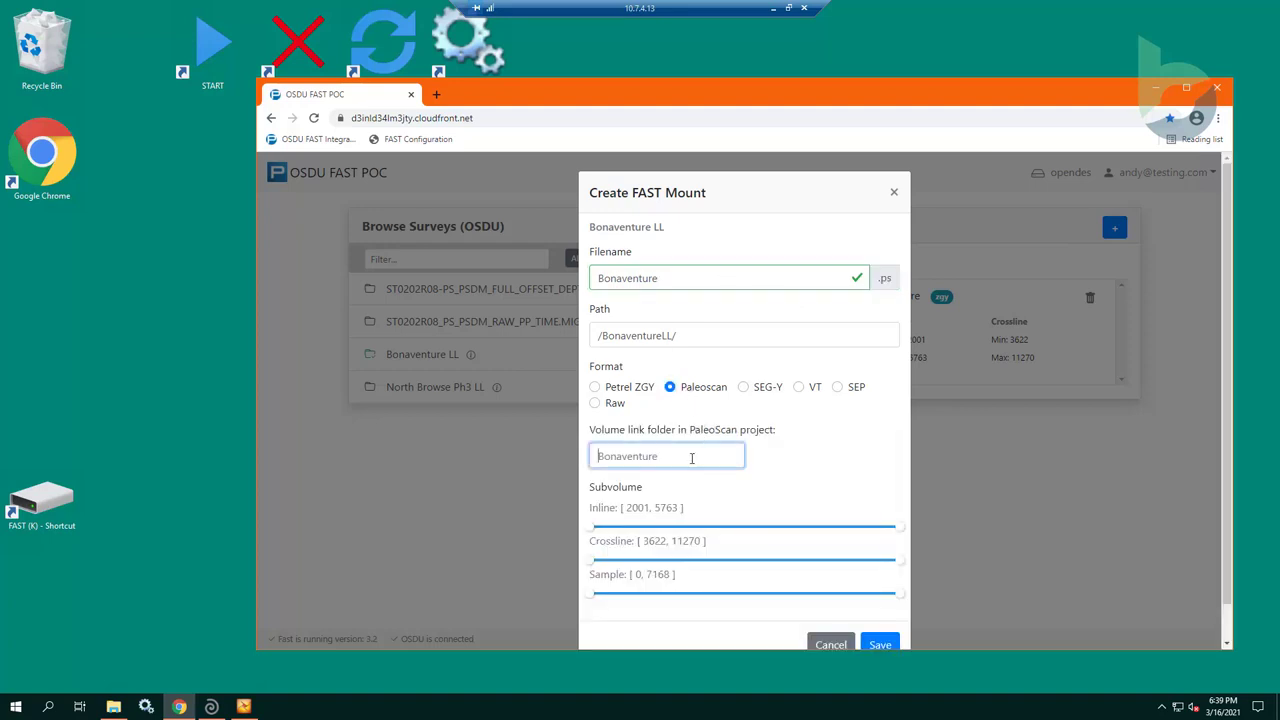
pyautogui.hotkey('ctrl', 'v')
pyautogui.click(880, 645)
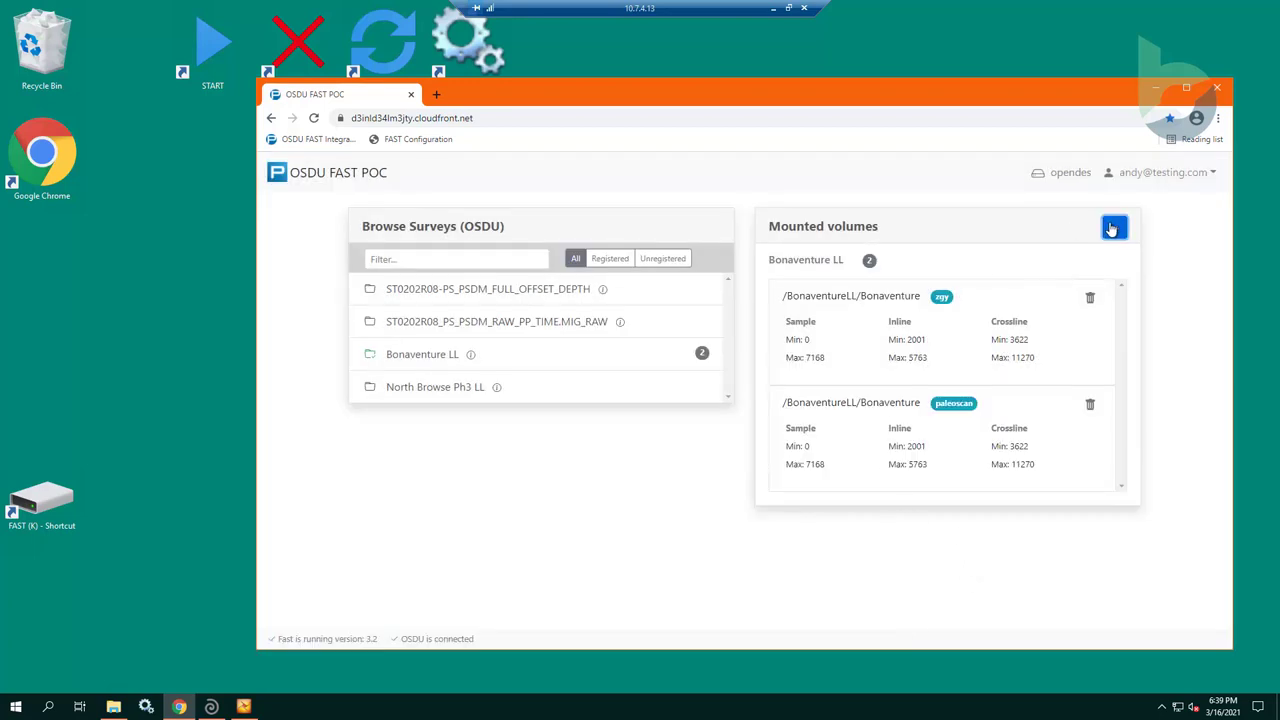
# Start a new Bonaventure LL mount named 'Bonaventure-Subvolume' in Petrel ZGY format.
pyautogui.click(1113, 228)
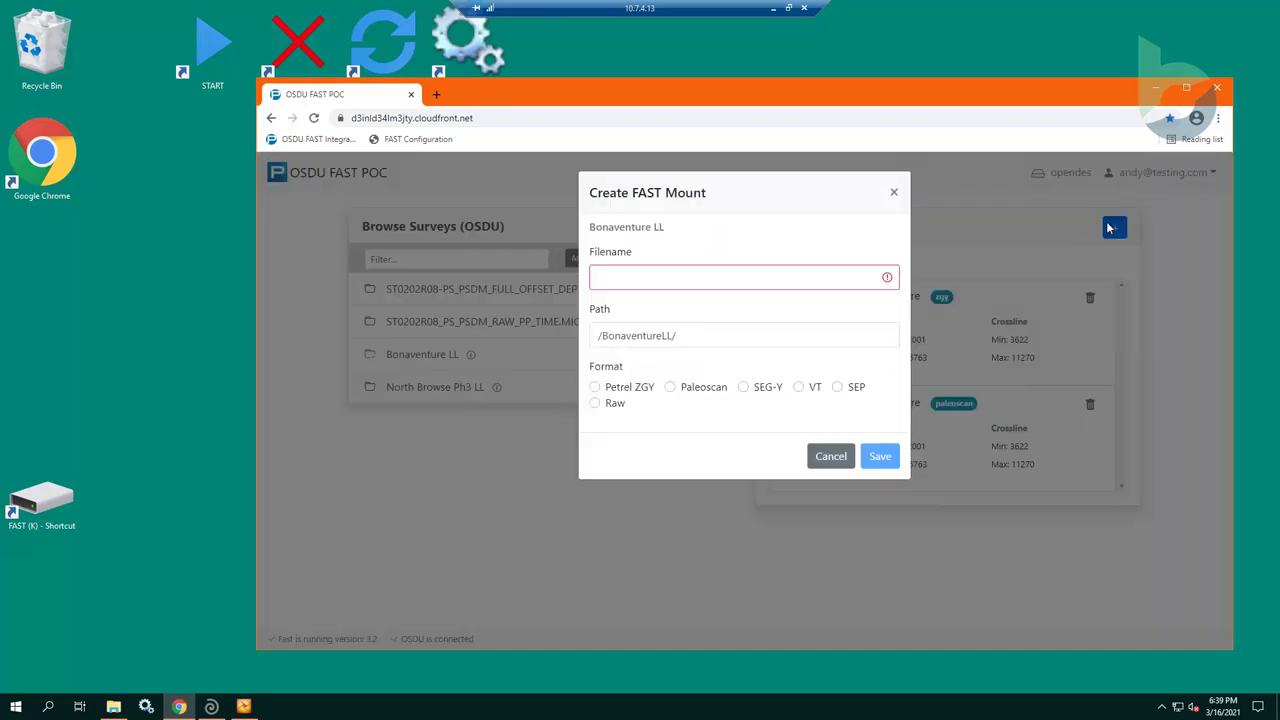
pyautogui.click(637, 280)
pyautogui.write('Bonave')
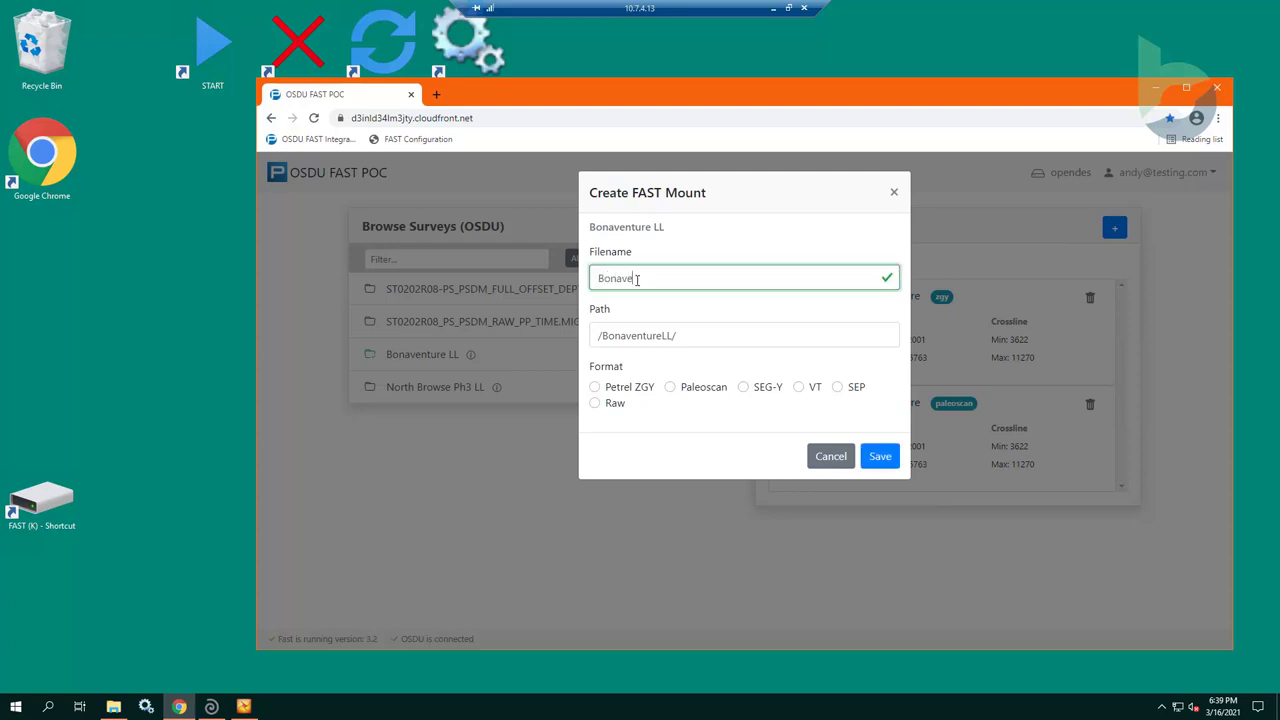
pyautogui.write('nture-Subvolume')
pyautogui.tripleClick(637, 280)
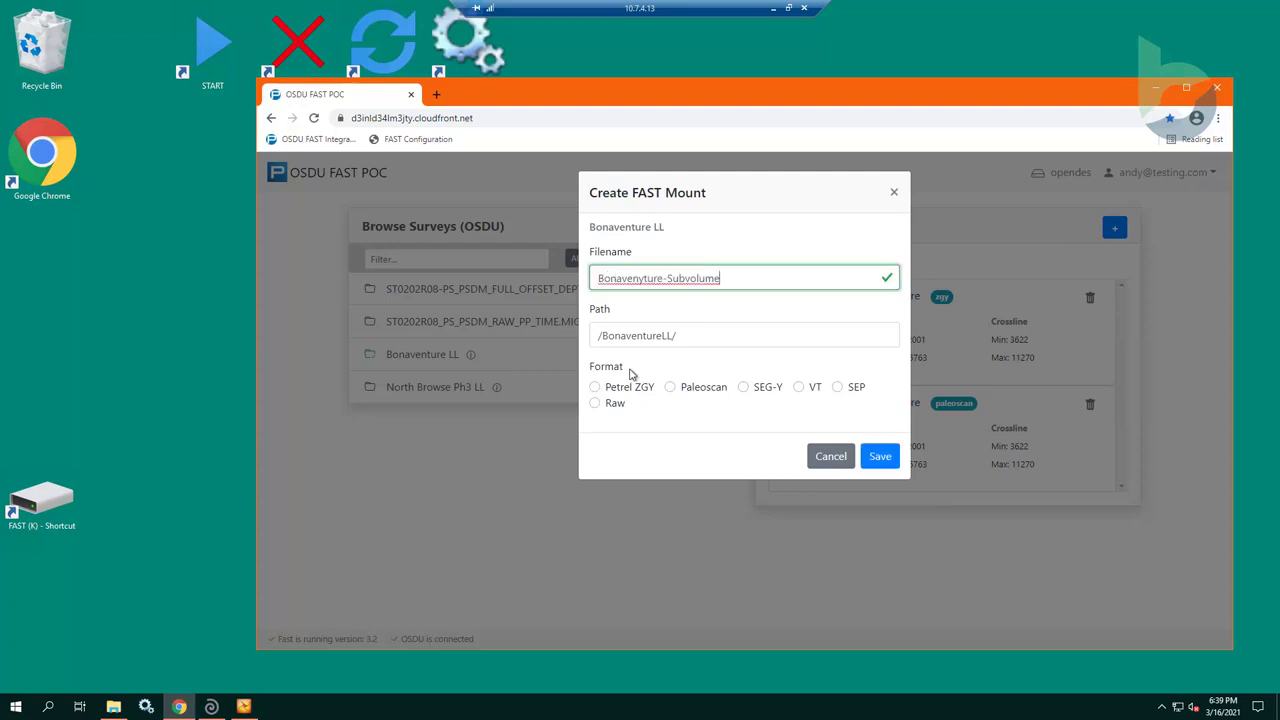
pyautogui.click(670, 262)
pyautogui.click(636, 387)
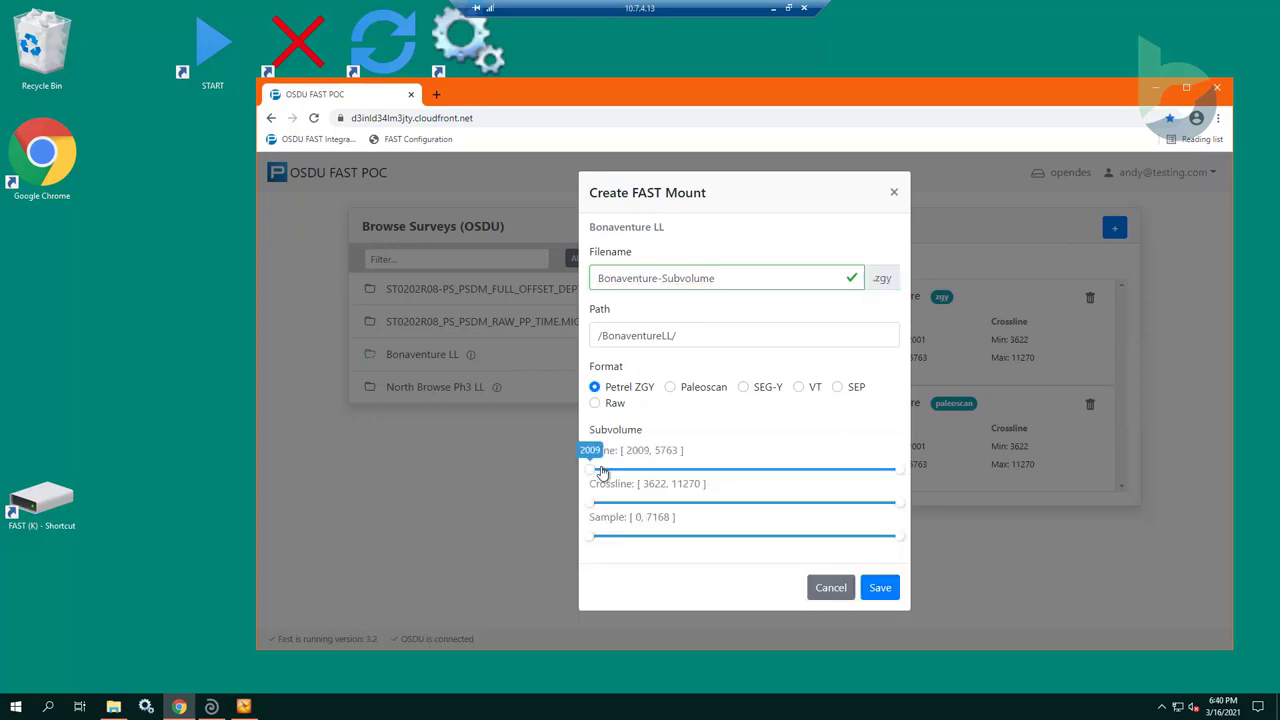
# Limit it to inline 2687–4972, crossline 5641–9153, sample 1800–4845 and save the mount.
pyautogui.moveTo(598, 469); pyautogui.dragTo(646, 469)
pyautogui.moveTo(896, 469); pyautogui.dragTo(834, 469)
pyautogui.moveTo(593, 503); pyautogui.dragTo(676, 503)
pyautogui.moveTo(896, 503); pyautogui.dragTo(816, 512)
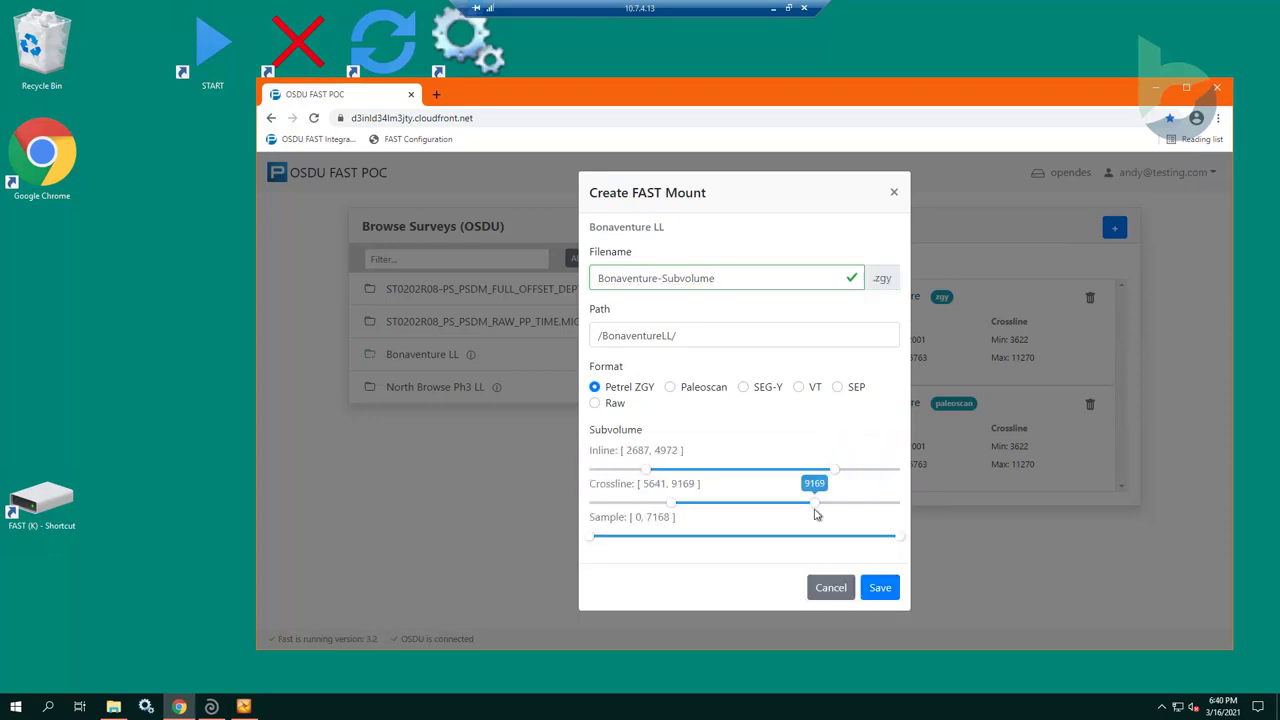
pyautogui.moveTo(593, 536); pyautogui.dragTo(664, 545)
pyautogui.moveTo(896, 537); pyautogui.dragTo(800, 545)
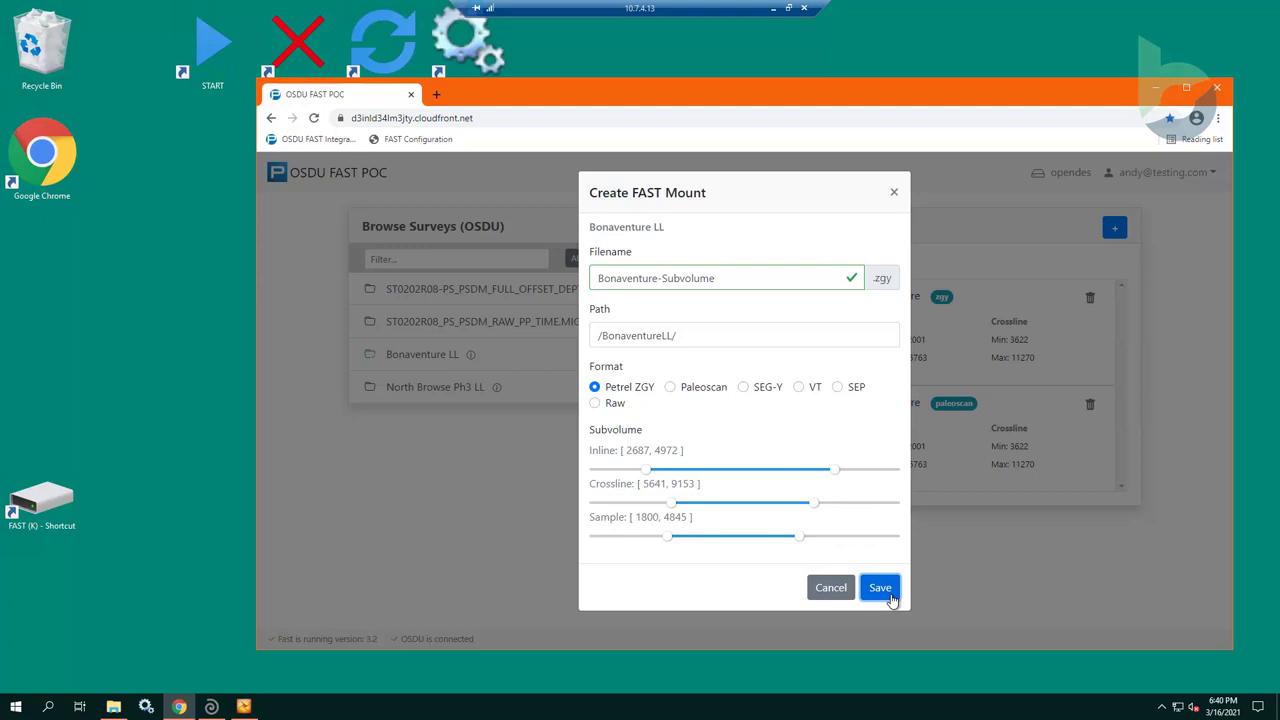
pyautogui.click(880, 587)
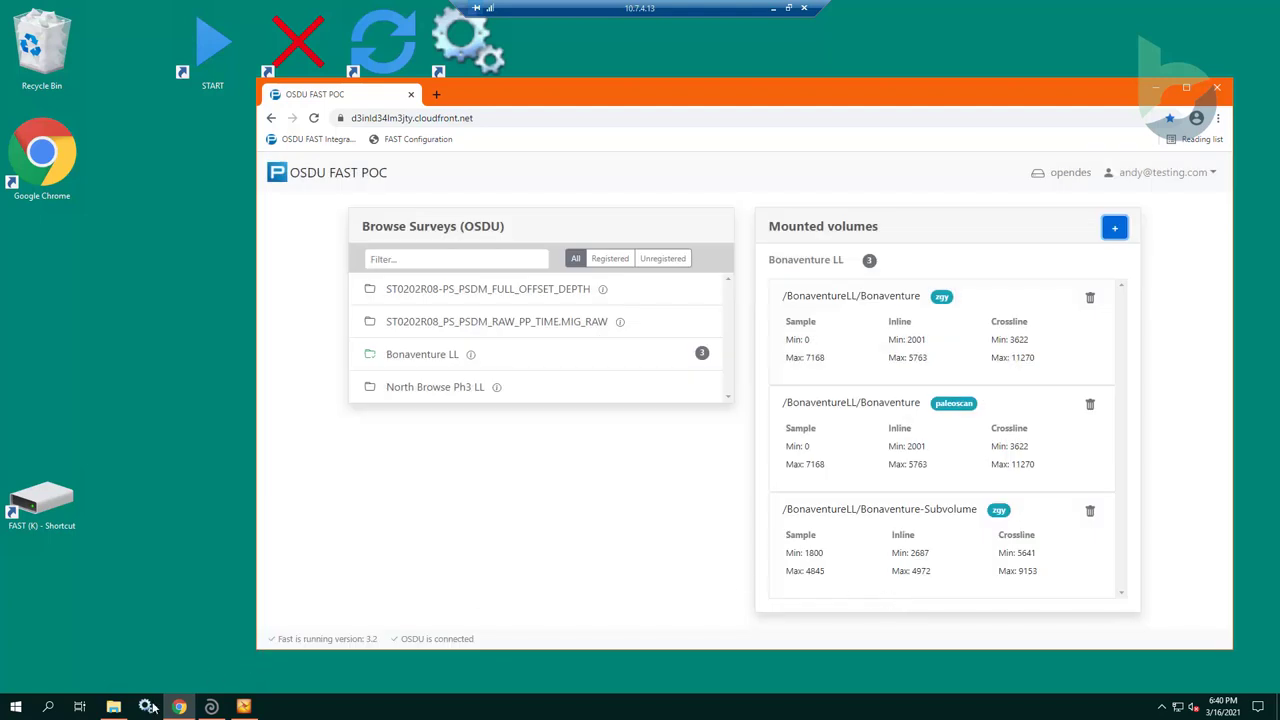
pyautogui.click(113, 707)
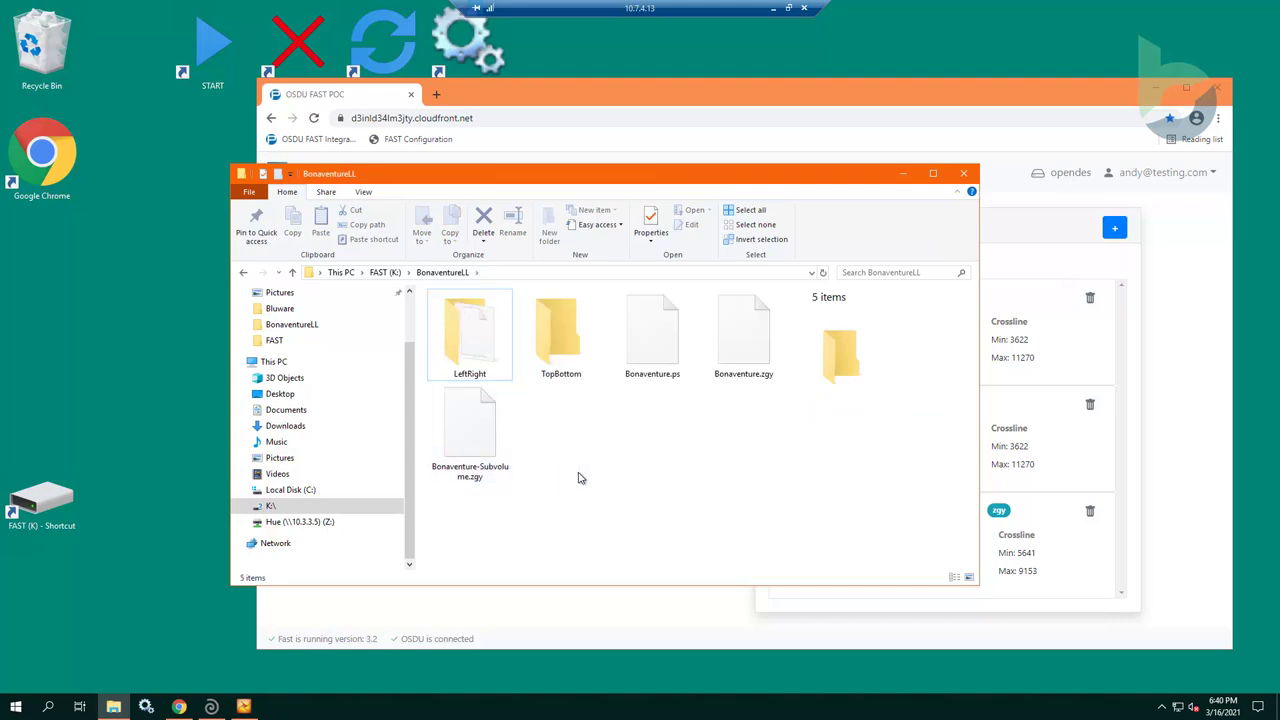
pyautogui.doubleClick(540, 345)
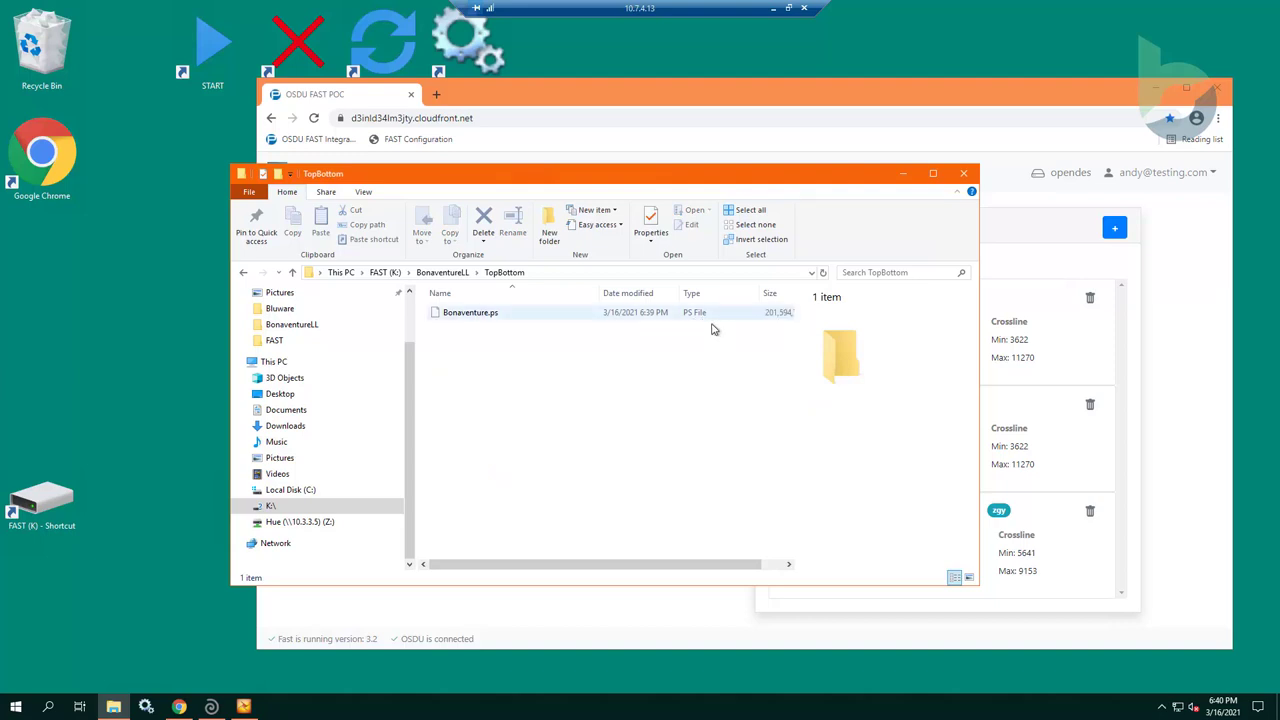
pyautogui.click(443, 273)
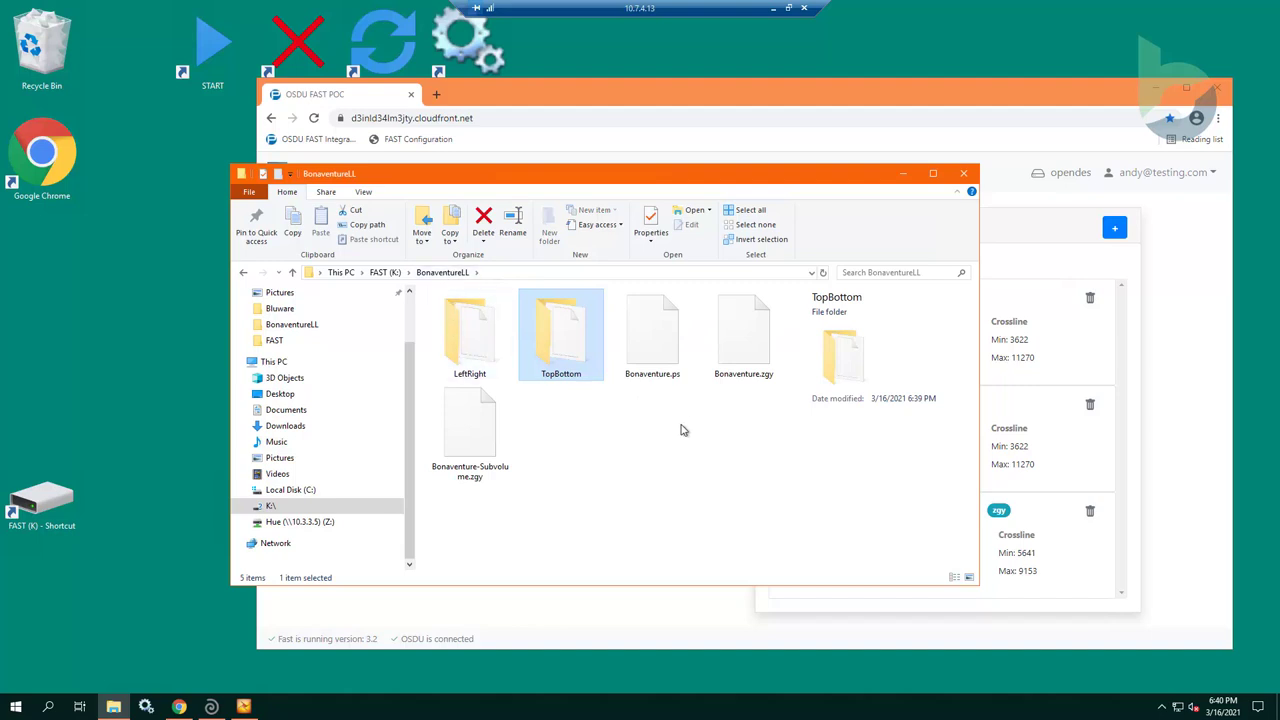
pyautogui.click(478, 465)
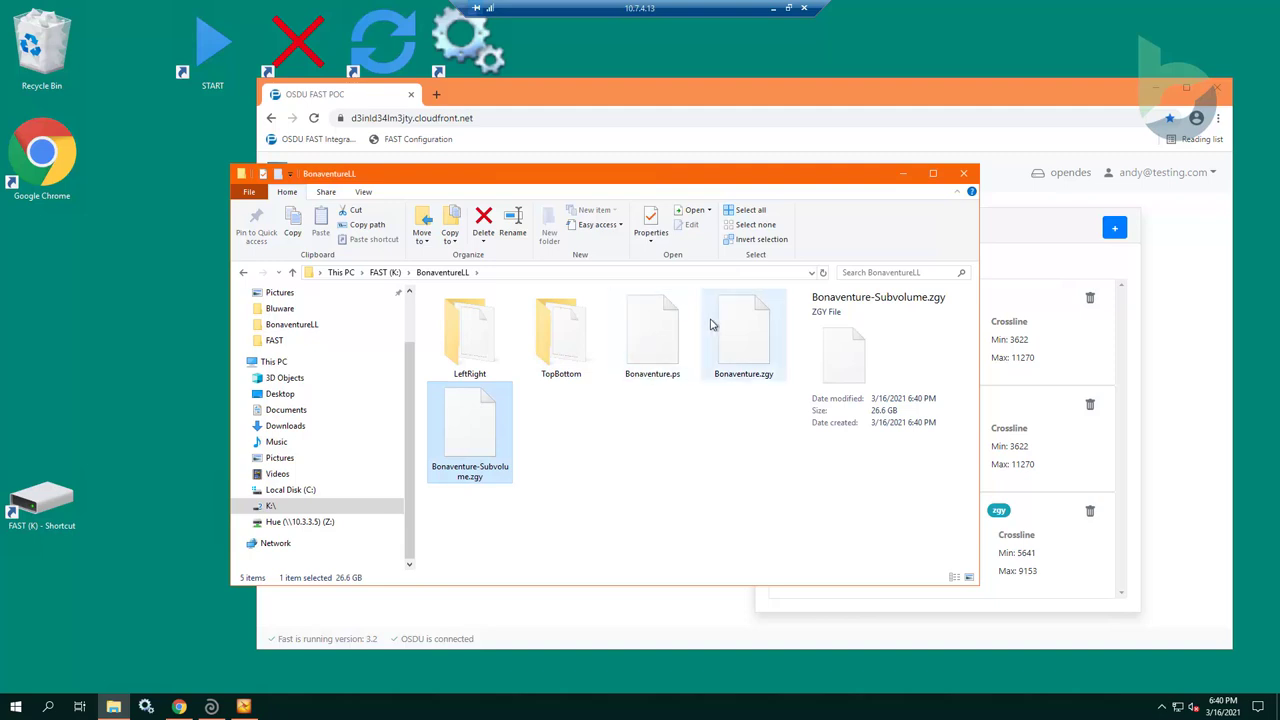
pyautogui.moveTo(713, 325)
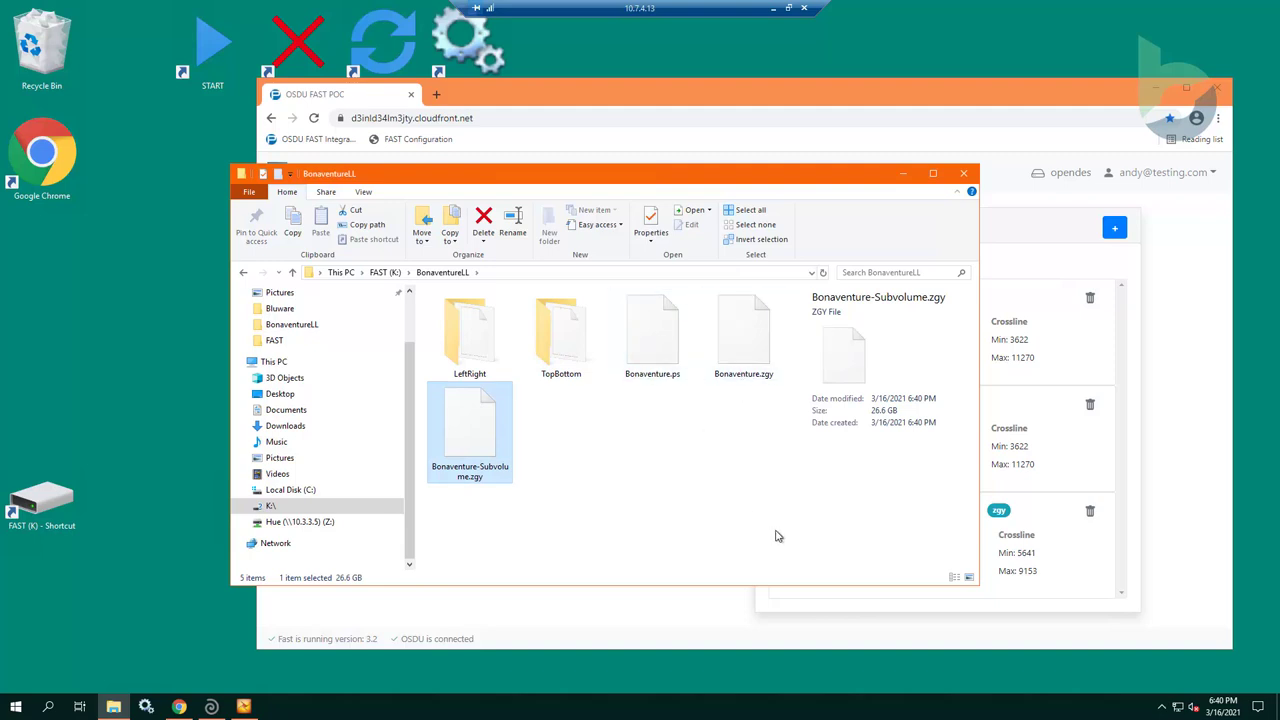
# View the combined Properties size of all five BonaventureLL items, then close File Explorer.
pyautogui.moveTo(775, 534); pyautogui.dragTo(452, 328)
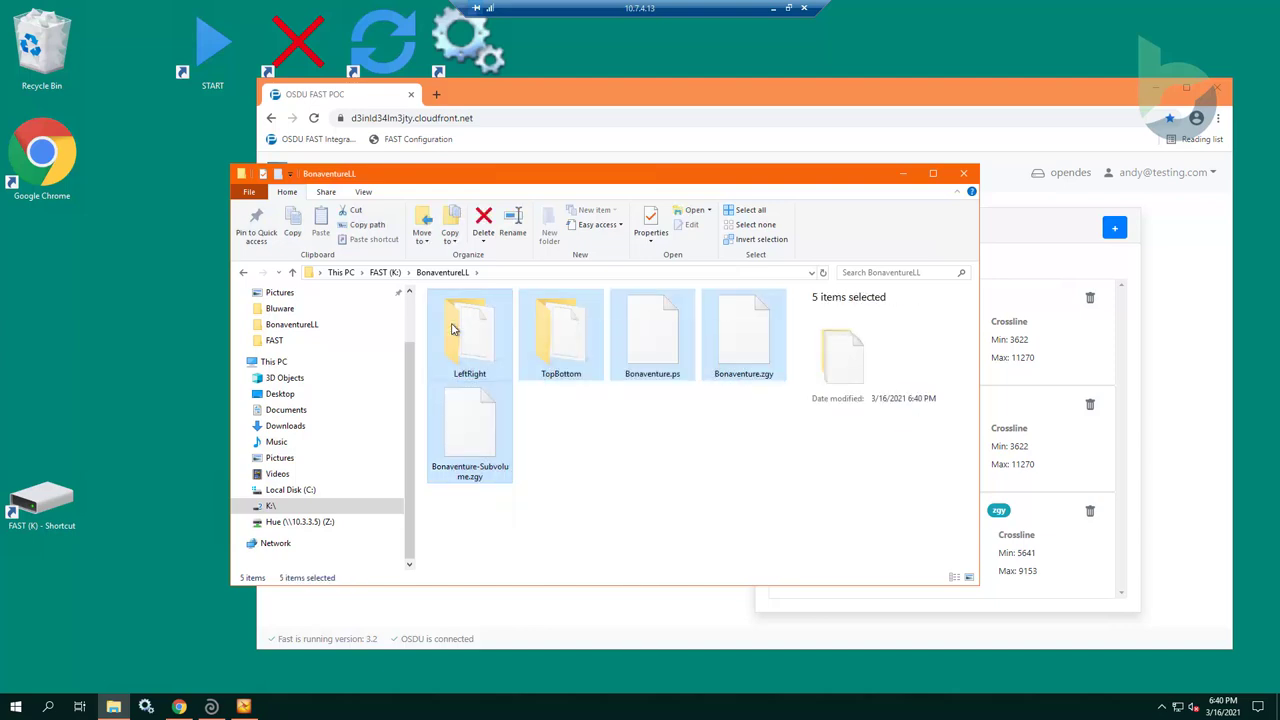
pyautogui.rightClick(452, 328)
pyautogui.click(505, 487)
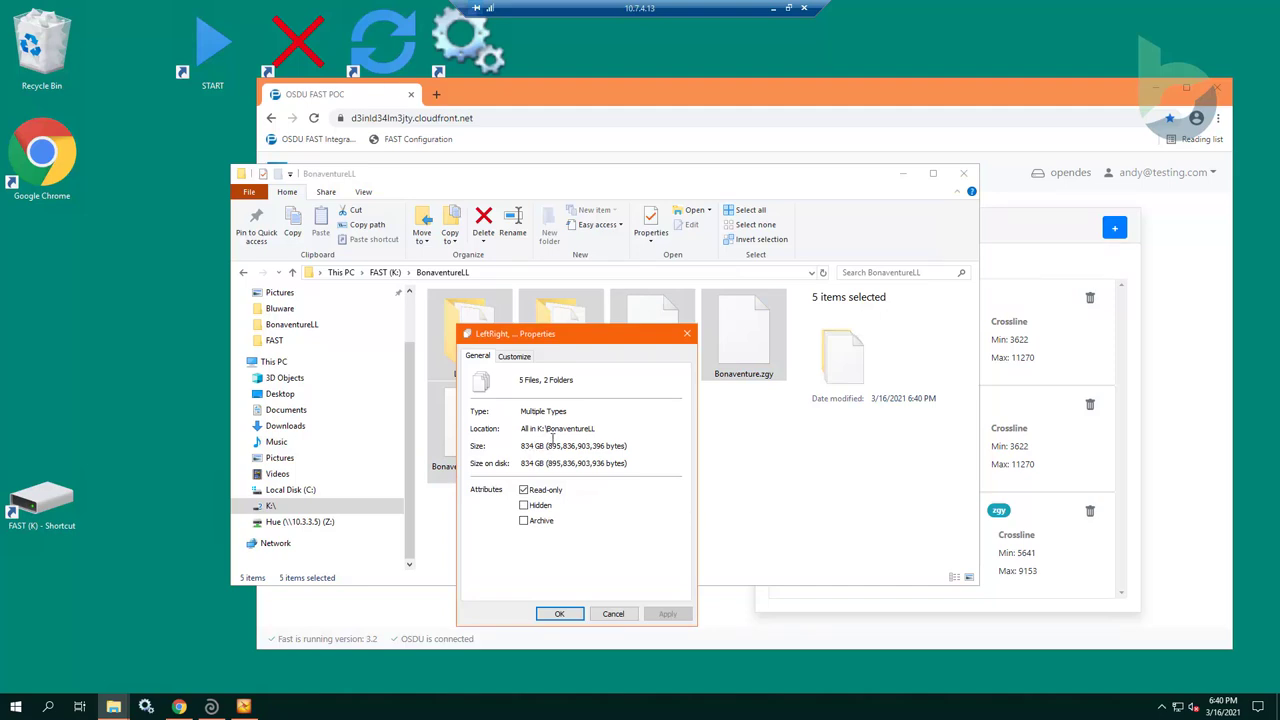
pyautogui.click(687, 337)
pyautogui.click(716, 450)
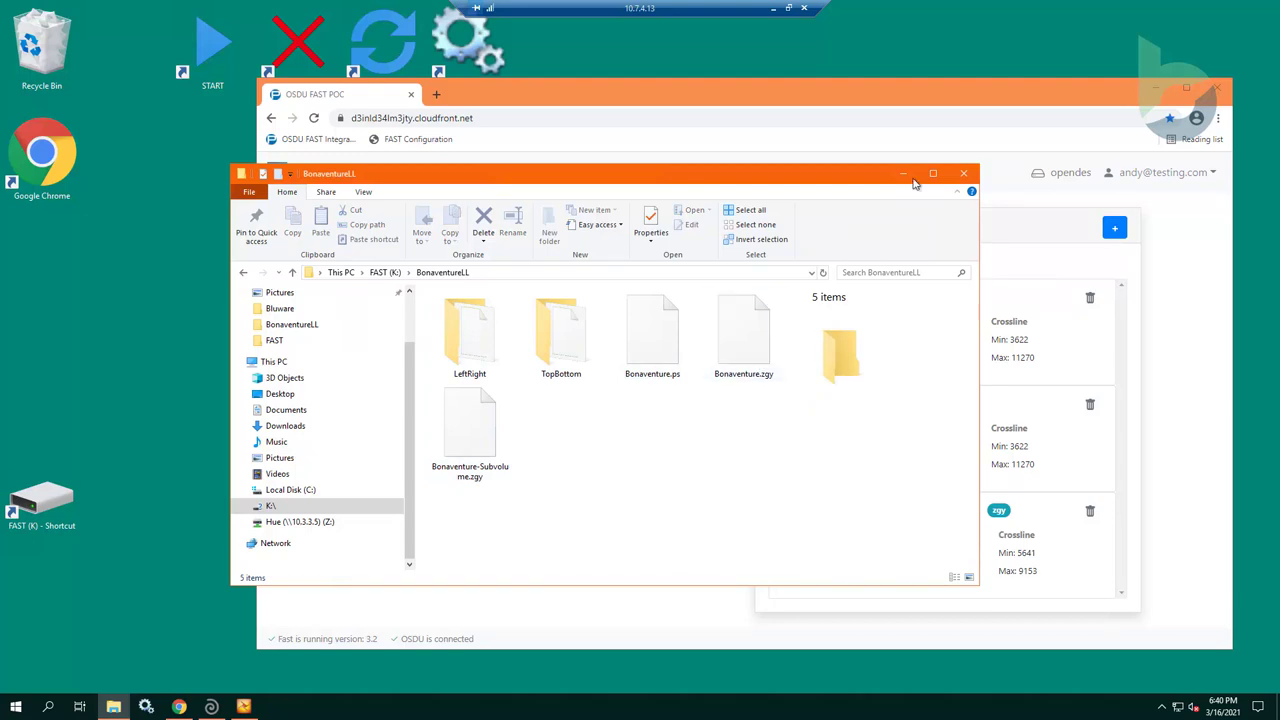
pyautogui.click(960, 175)
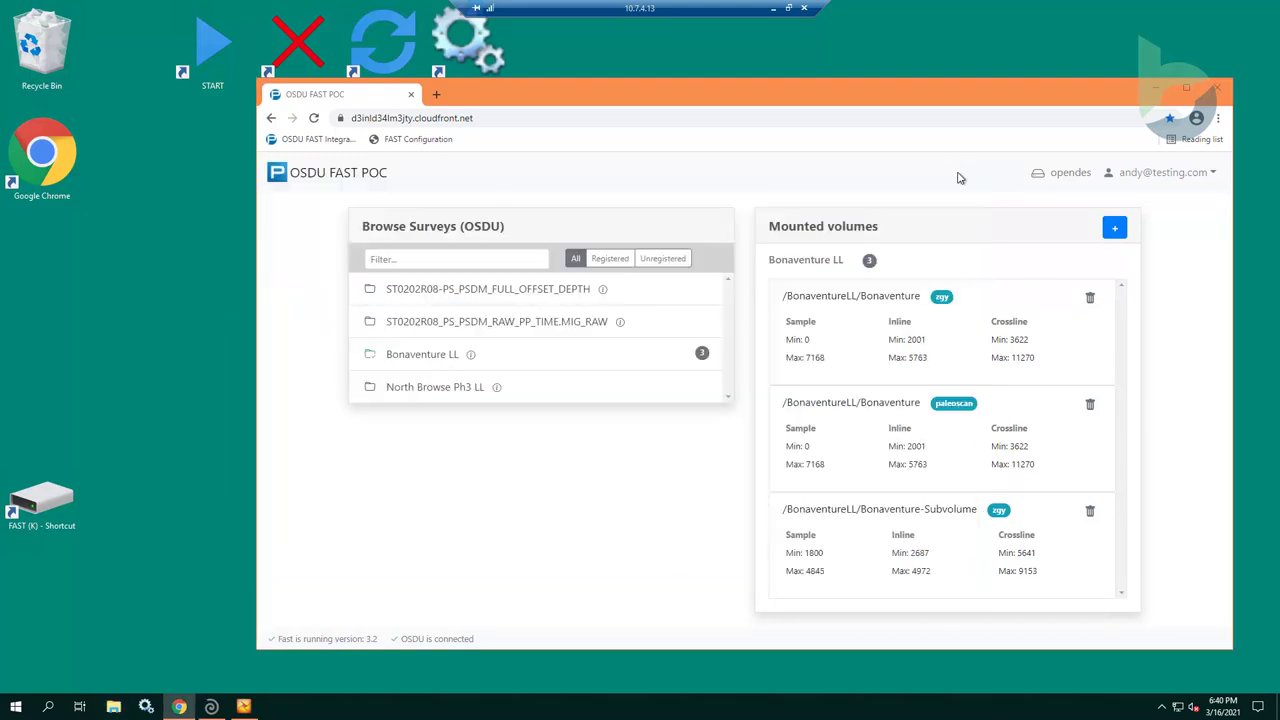
# In PaleoScan, show the details of Bonaventure.ps (192.26 GB) under Volume > Attribute.
pyautogui.click(213, 707)
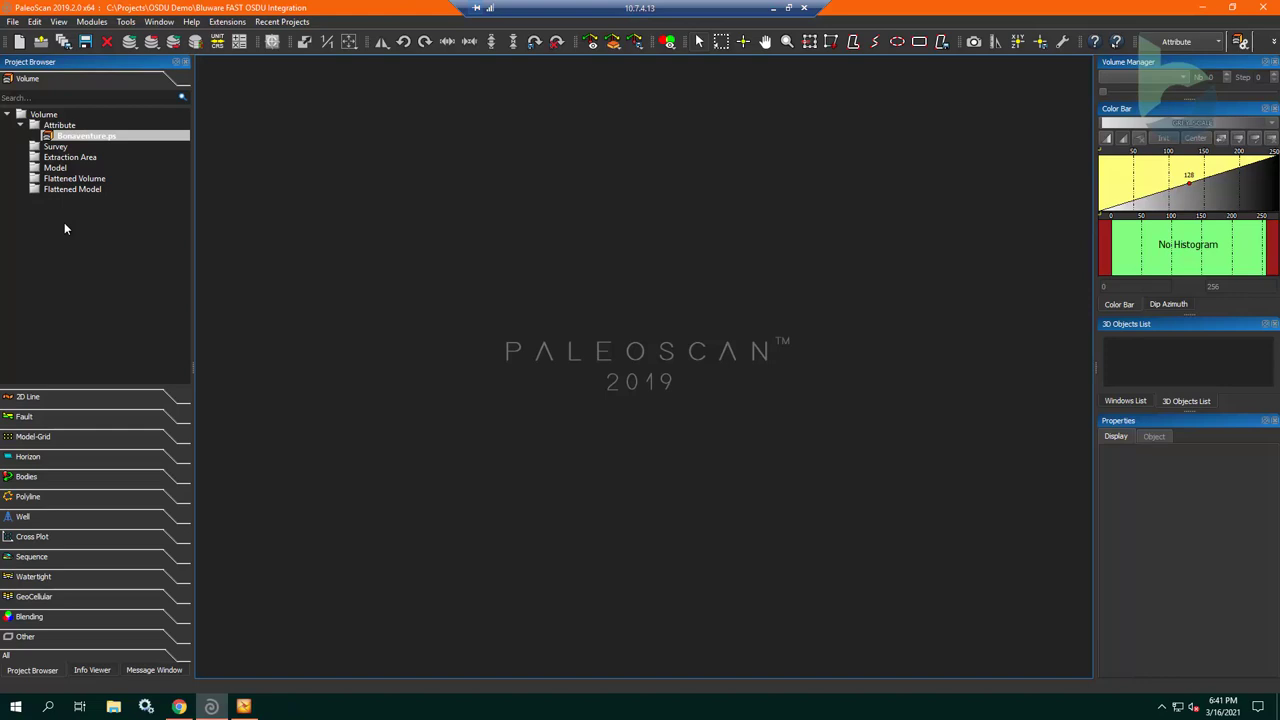
pyautogui.click(68, 139)
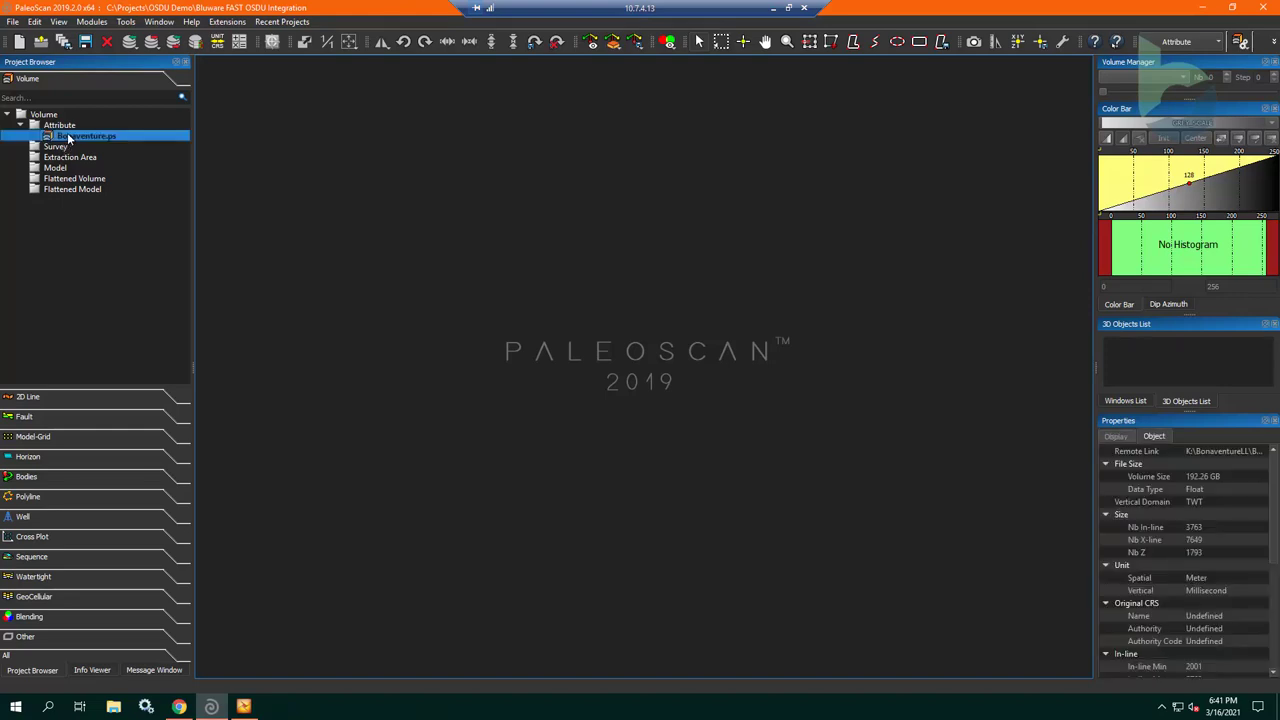
# Open Bonaventure.ps's inline section in a maximized viewer and zoom into a region.
pyautogui.doubleClick(68, 139)
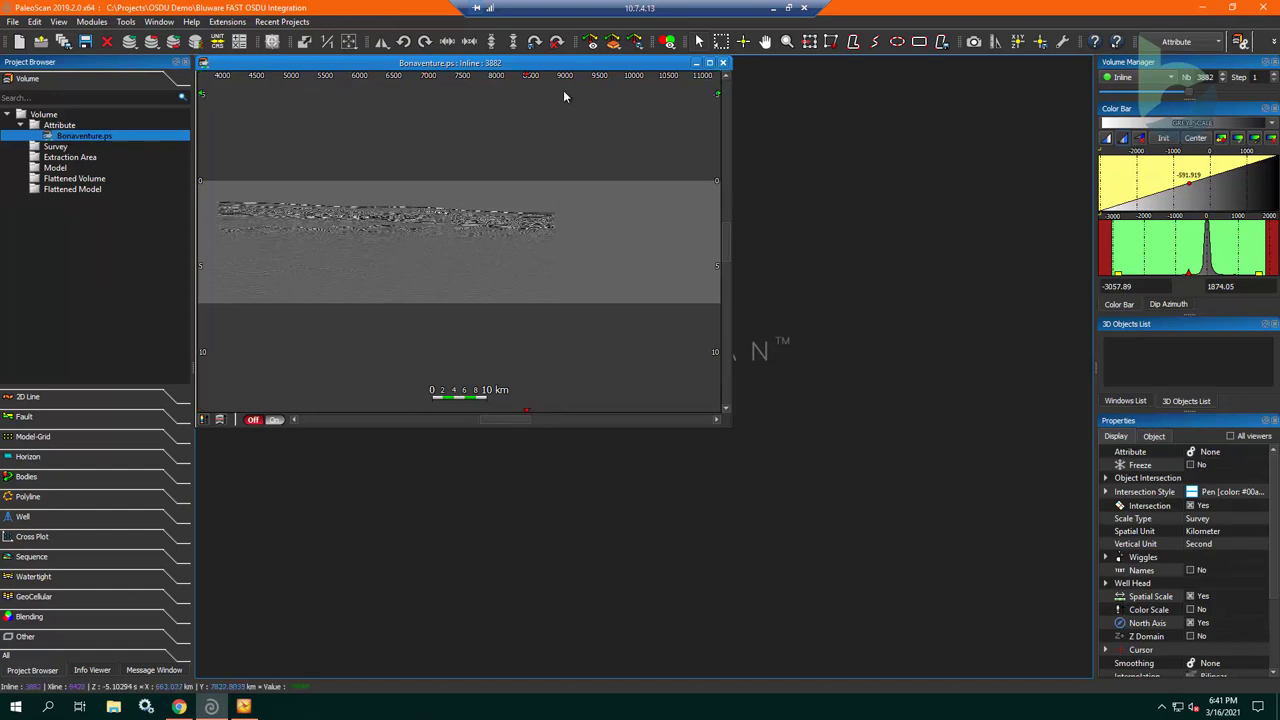
pyautogui.click(710, 64)
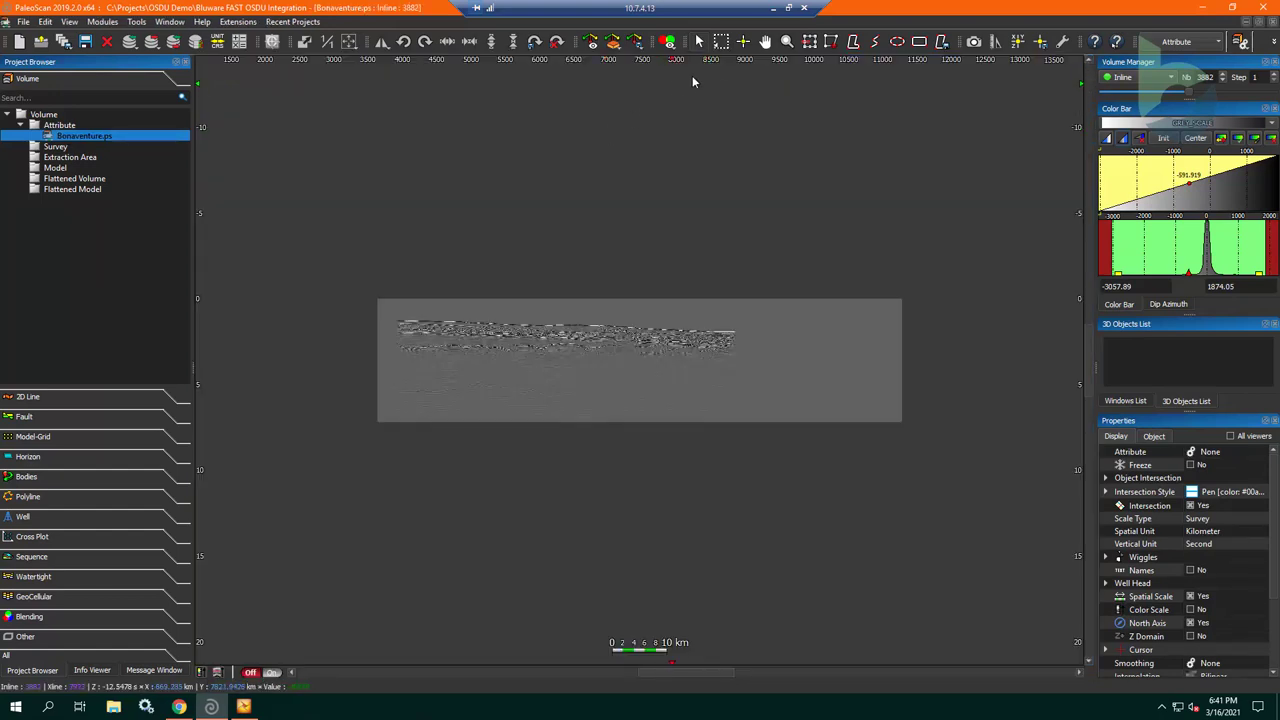
pyautogui.click(786, 42)
pyautogui.moveTo(391, 316); pyautogui.dragTo(493, 376)
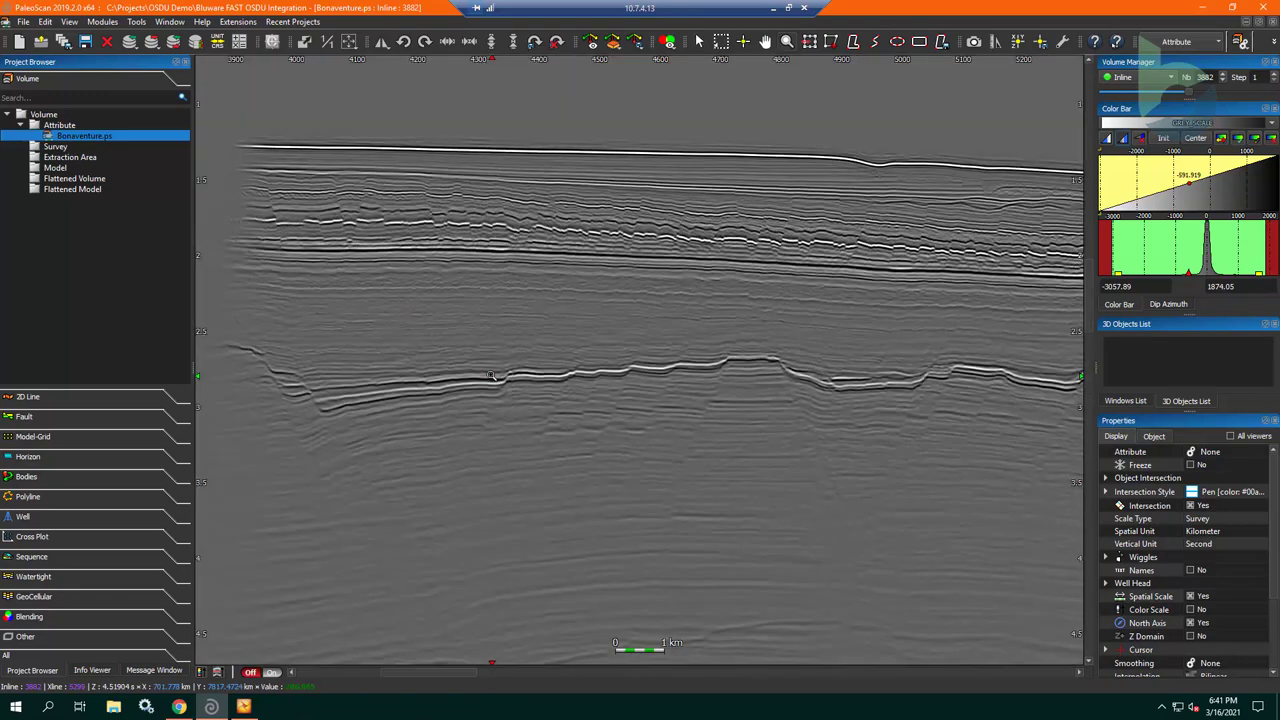
# Recolour the section with the RED_WHITE_BLACK palette and scroll through neighbouring inlines.
pyautogui.click(1180, 124)
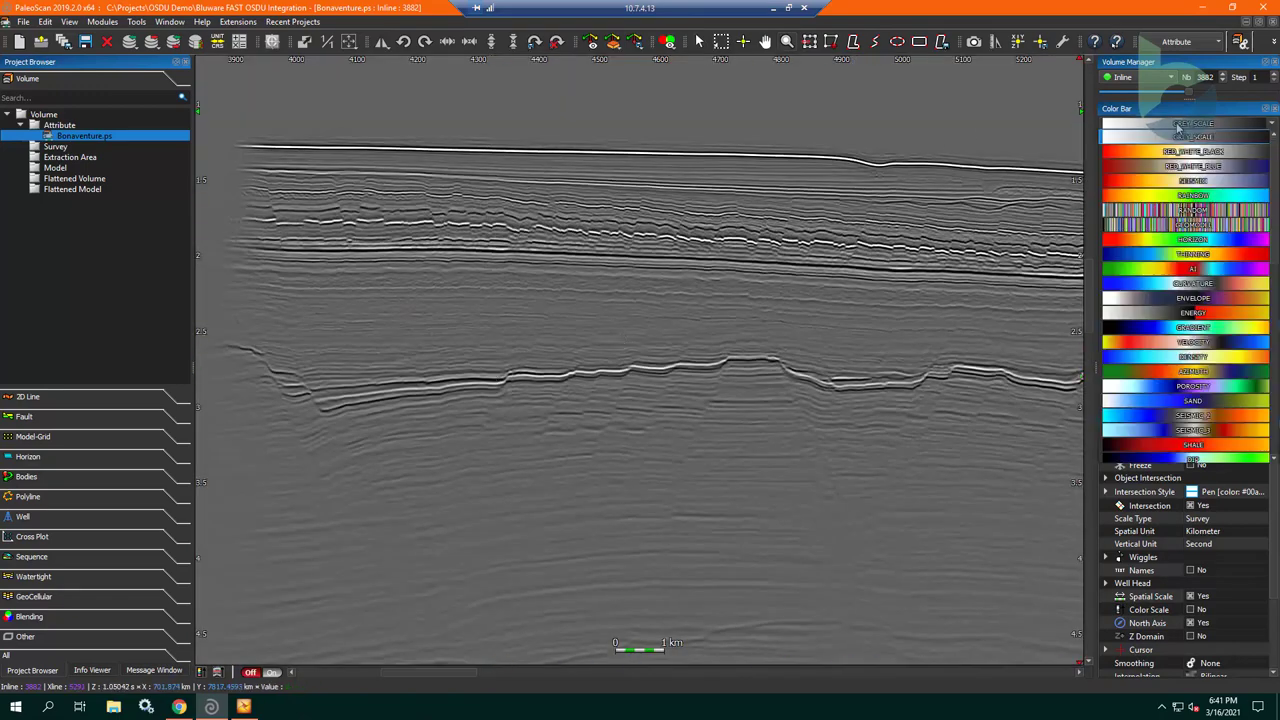
pyautogui.click(1179, 153)
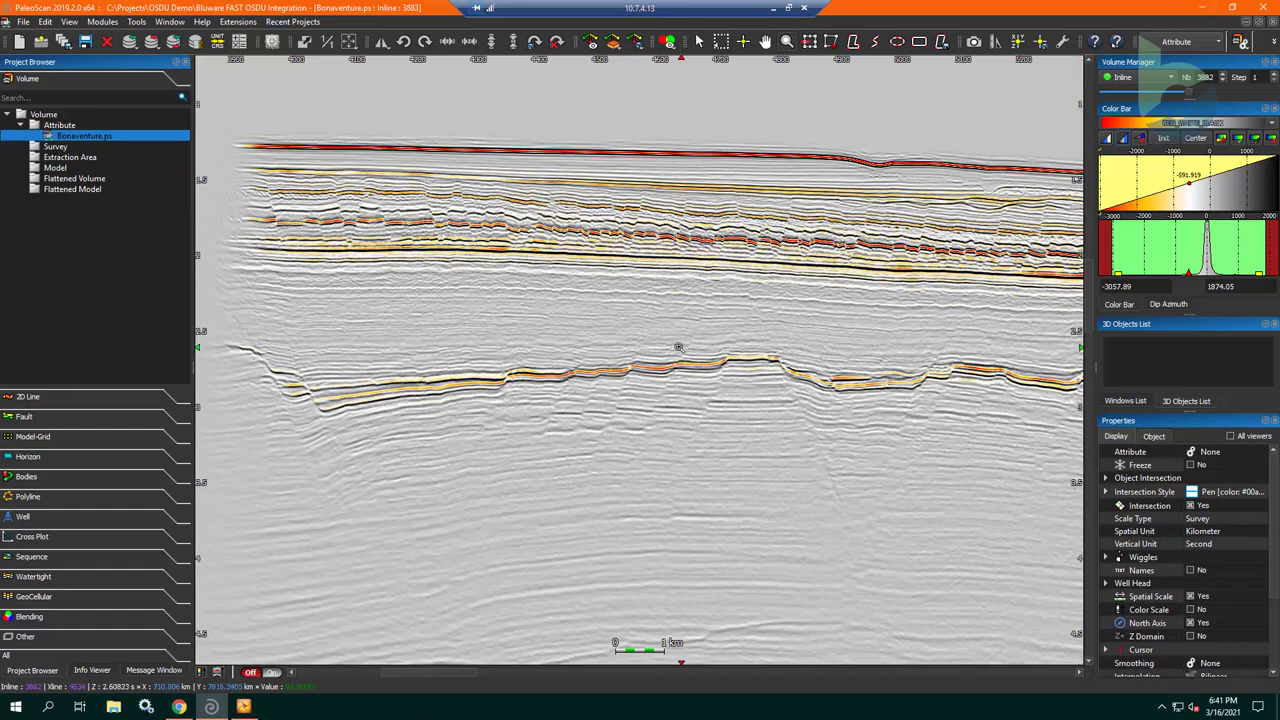
pyautogui.scroll(5, 679, 347)
pyautogui.scroll(-9, 679, 347)
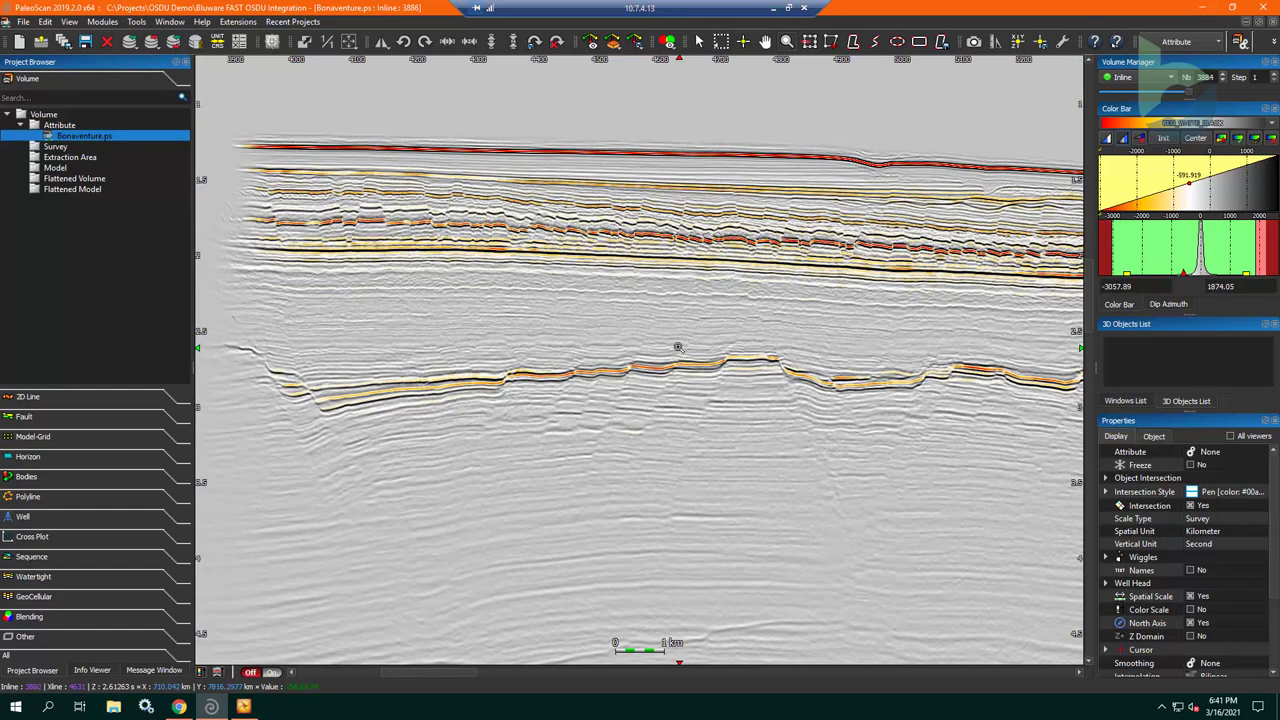
pyautogui.scroll(8, 679, 347)
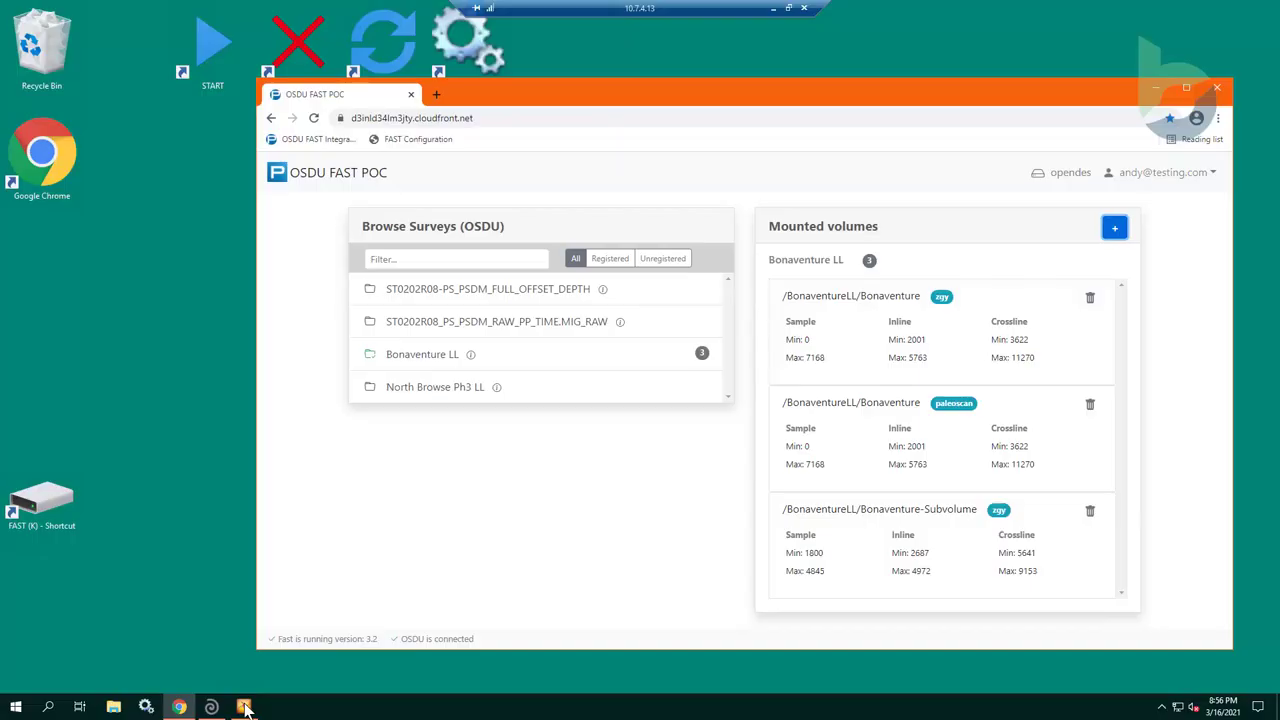
# Import Bonaventure.zgy into Petrel as 3D seismic 'Bonaventure' under Survey 1.
pyautogui.click(244, 707)
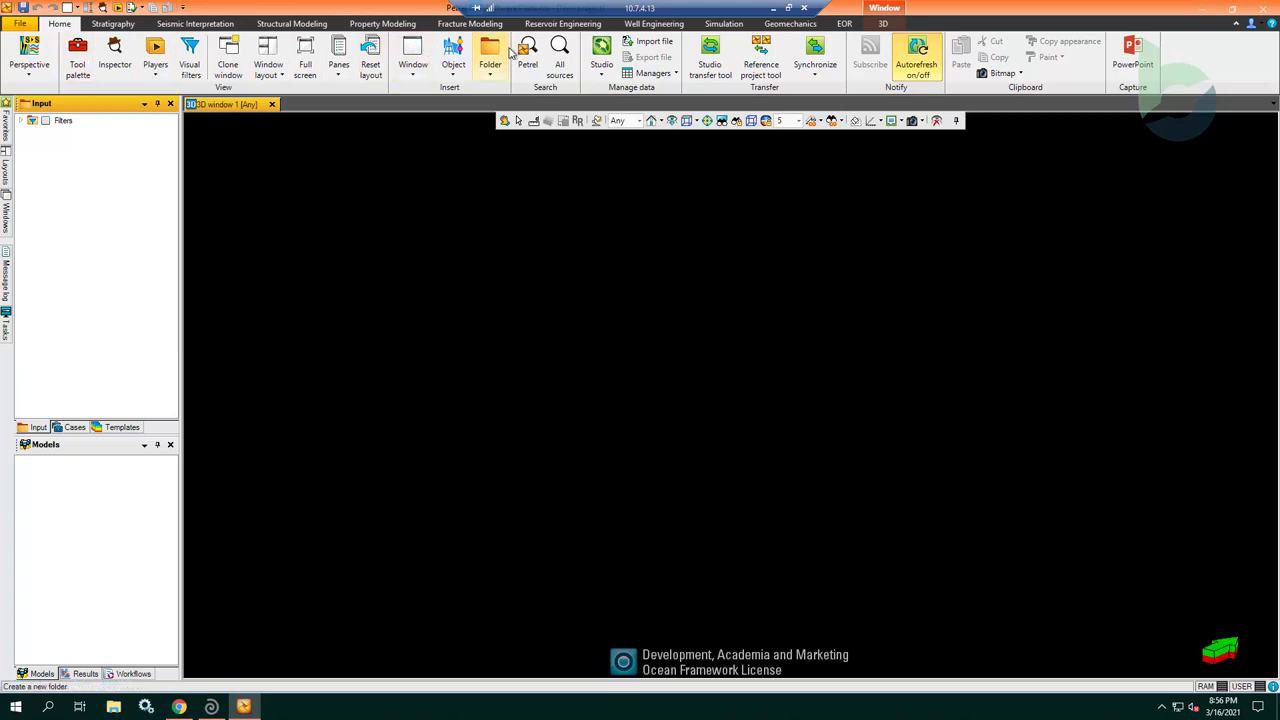
pyautogui.click(645, 41)
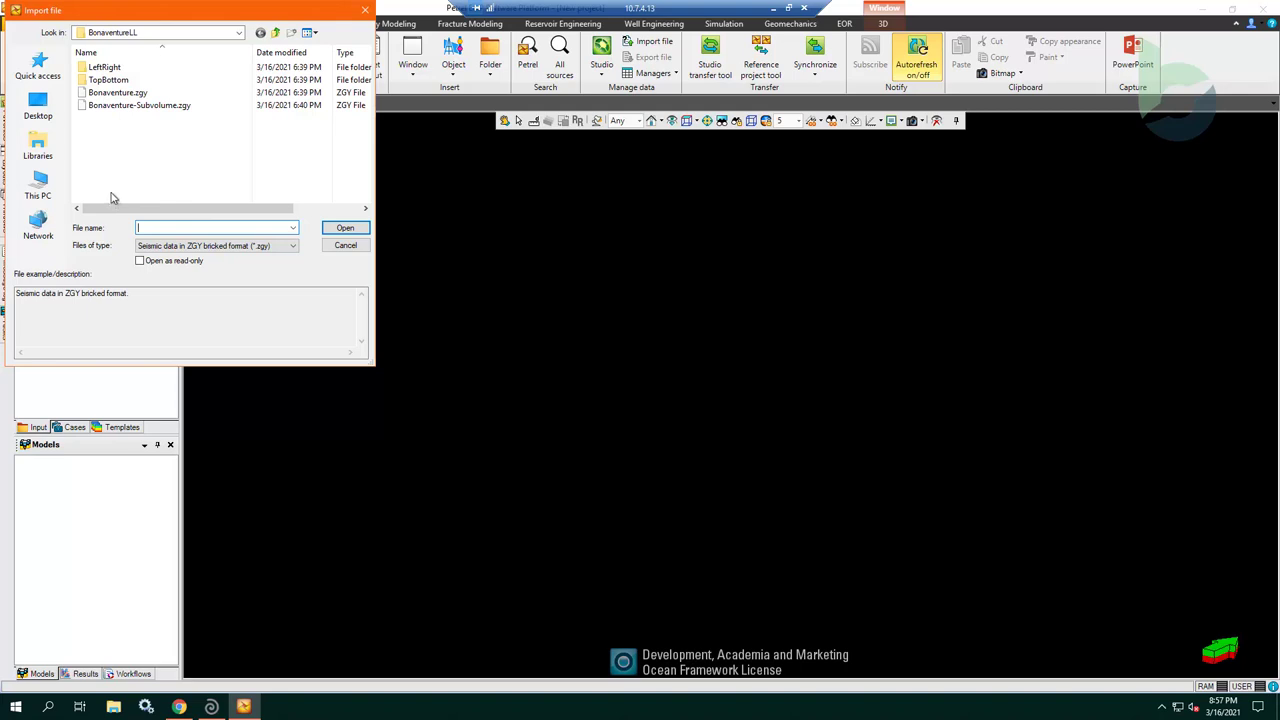
pyautogui.doubleClick(119, 93)
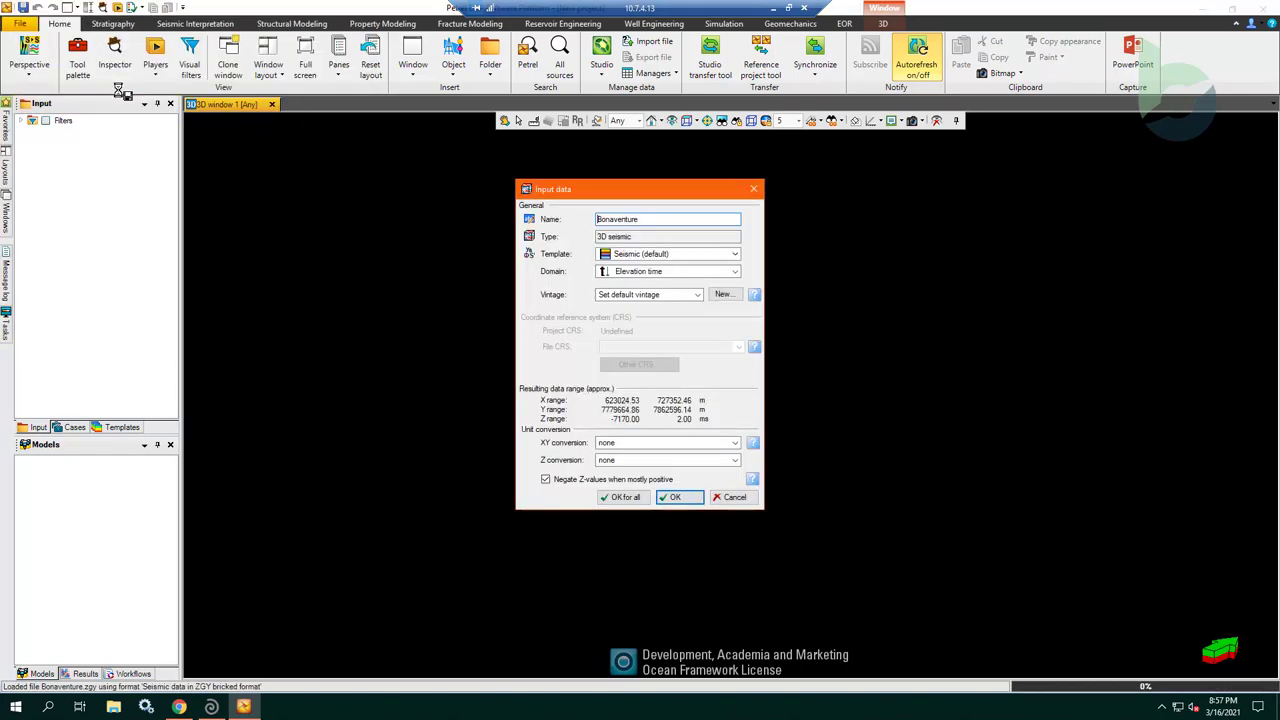
pyautogui.click(673, 497)
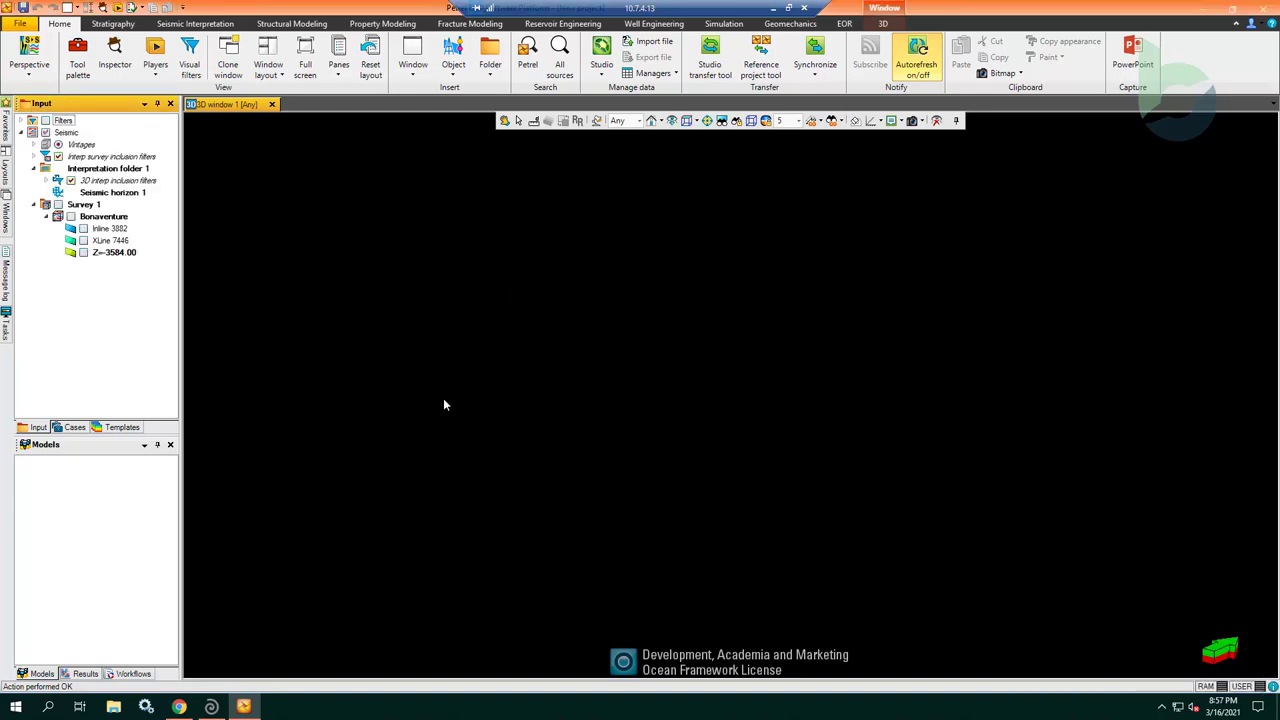
# Display inline 3882, xline 7446 and Z=-3584.00 in 3D, moving the crossline to 8221.
pyautogui.click(83, 229)
pyautogui.click(83, 241)
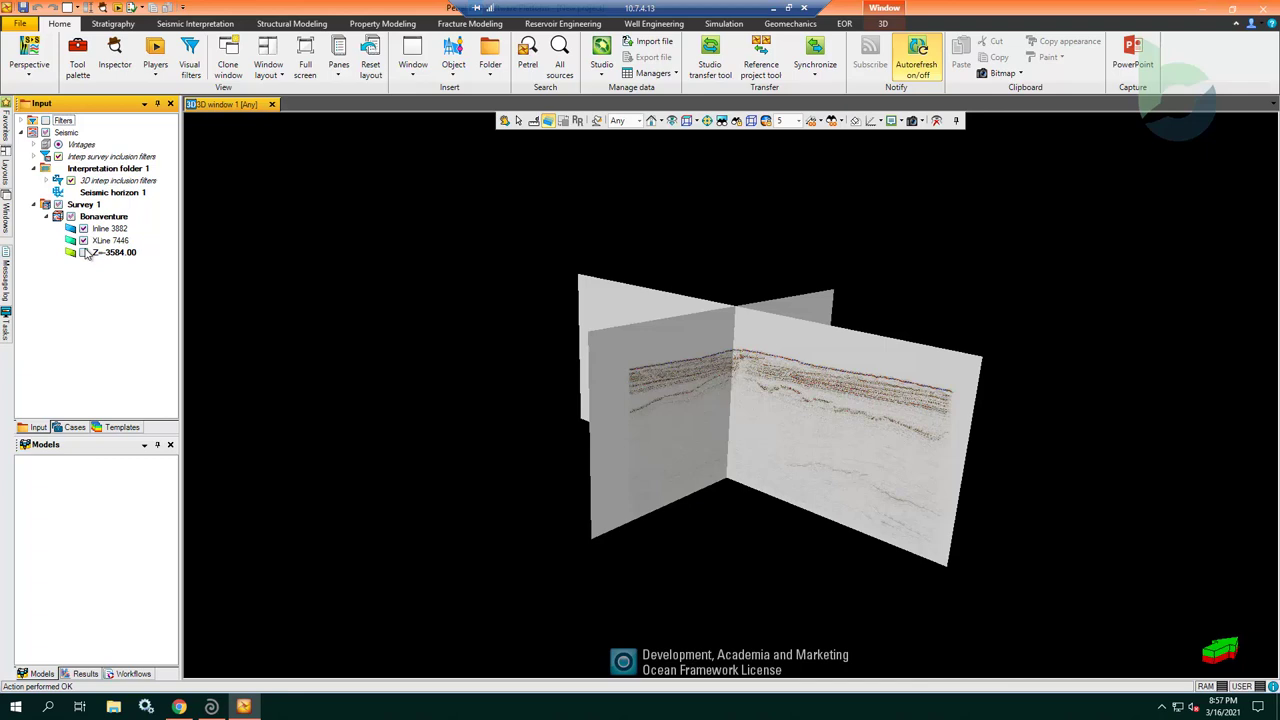
pyautogui.click(83, 253)
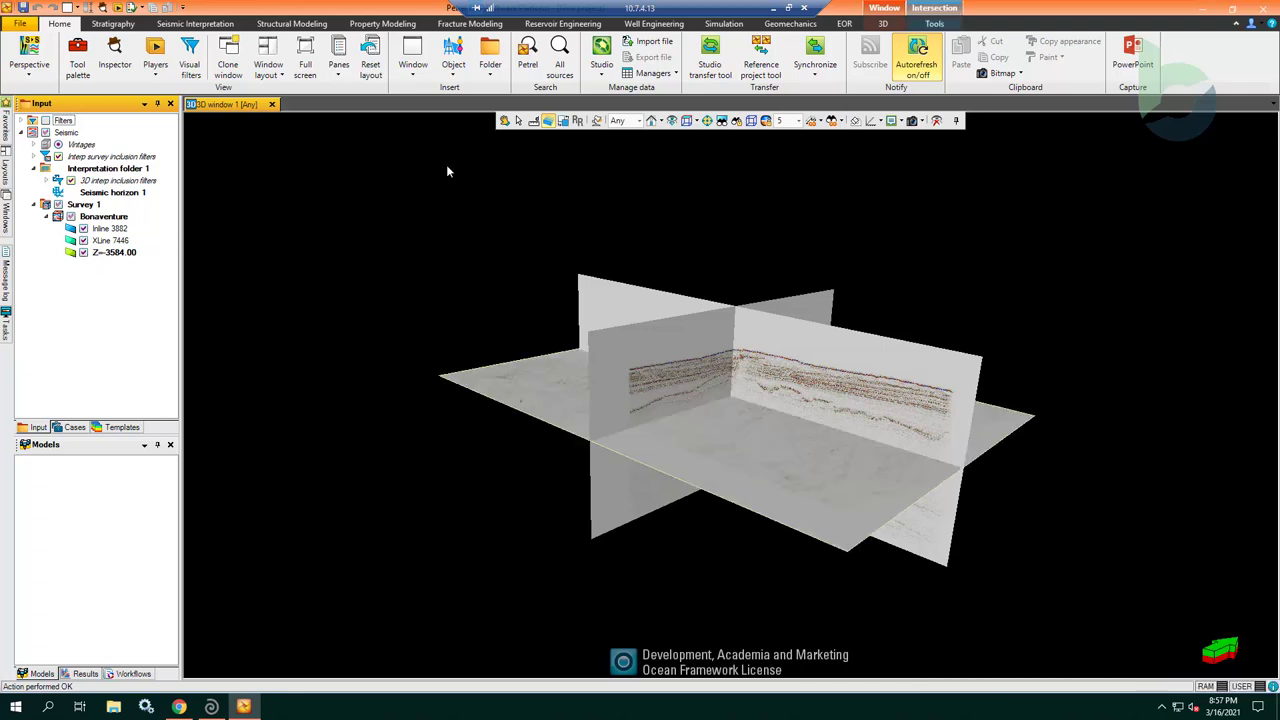
pyautogui.moveTo(671, 364); pyautogui.dragTo(728, 393)
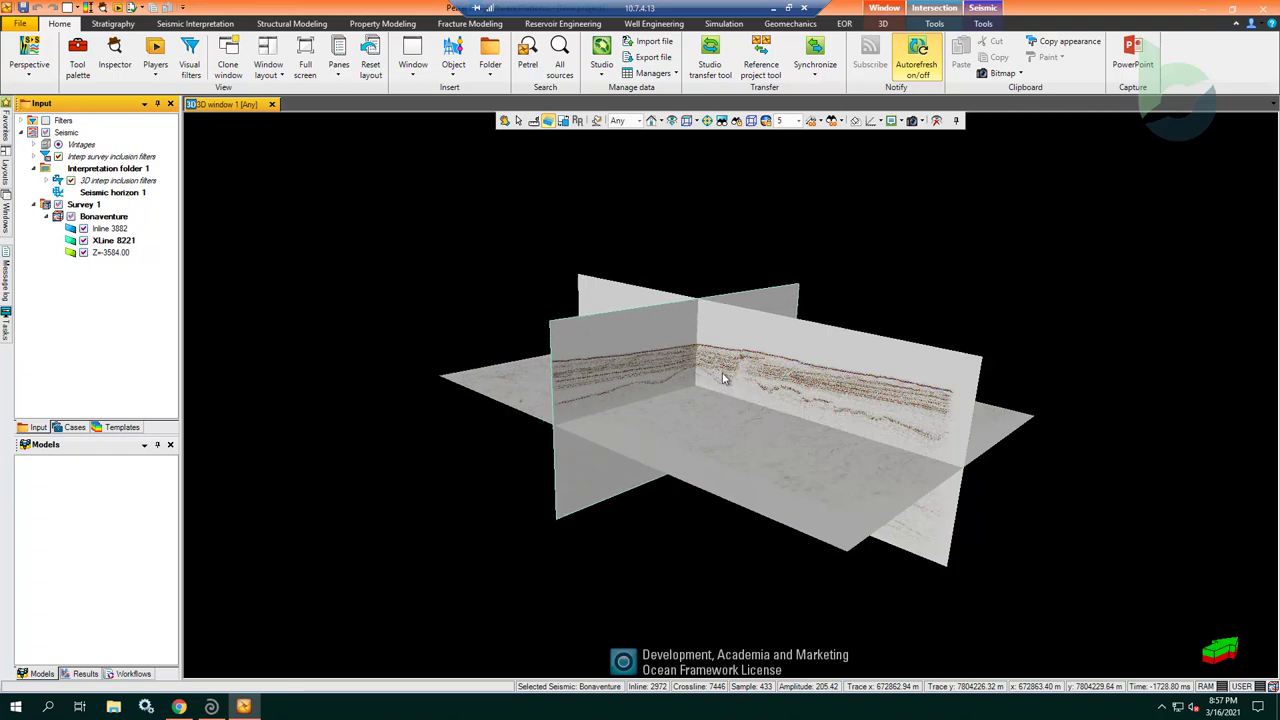
pyautogui.click(519, 120)
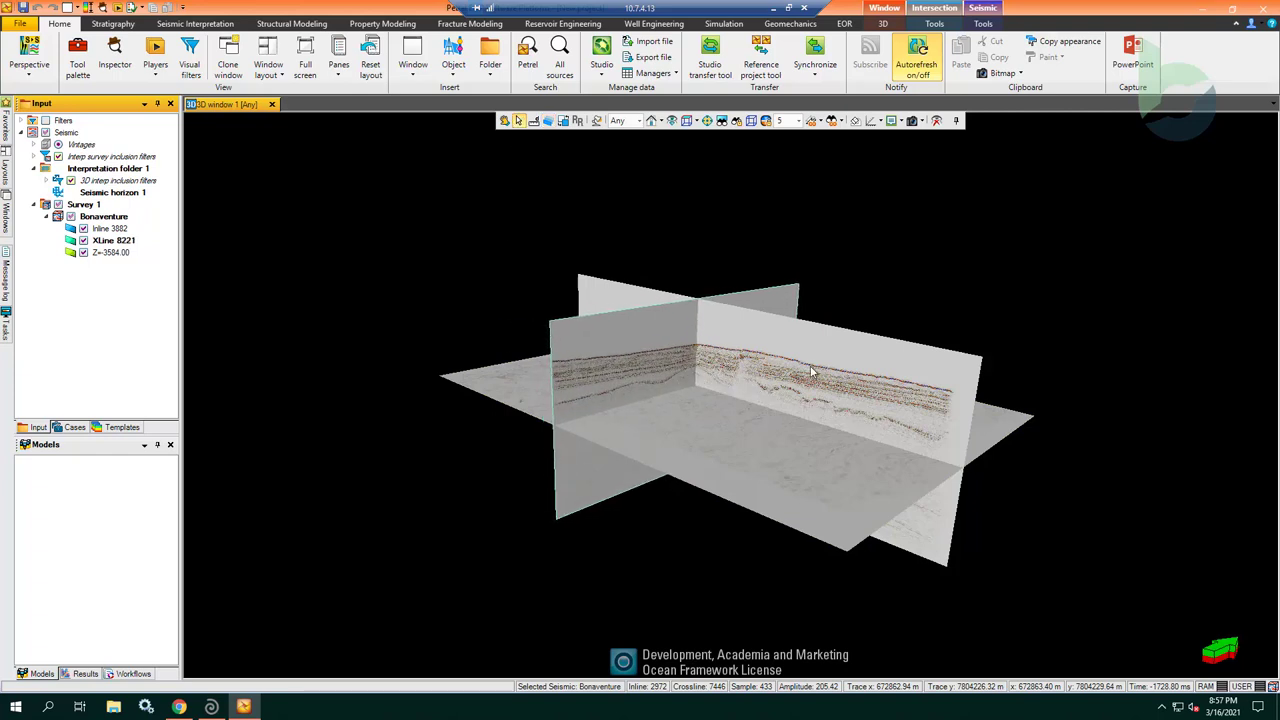